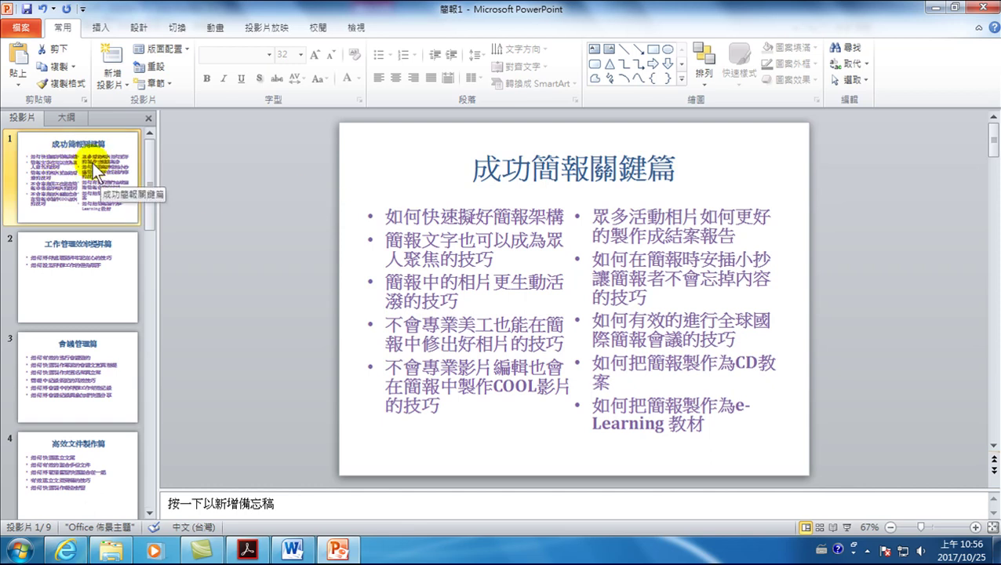
Move between slide 1 and slide 3, ending on slide 3 (會議管理篇) for editing.
left_click(93, 163)
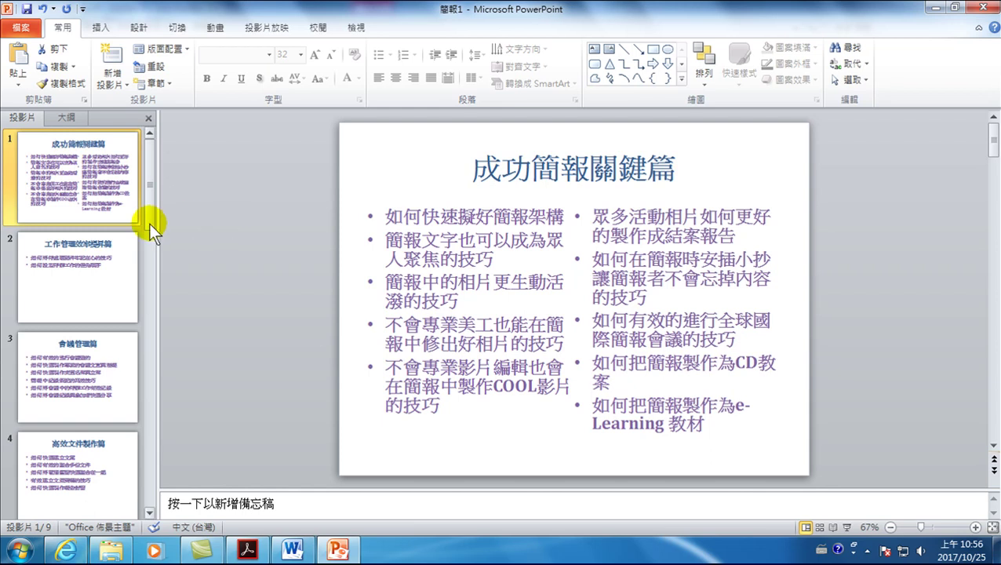
left_click(70, 359)
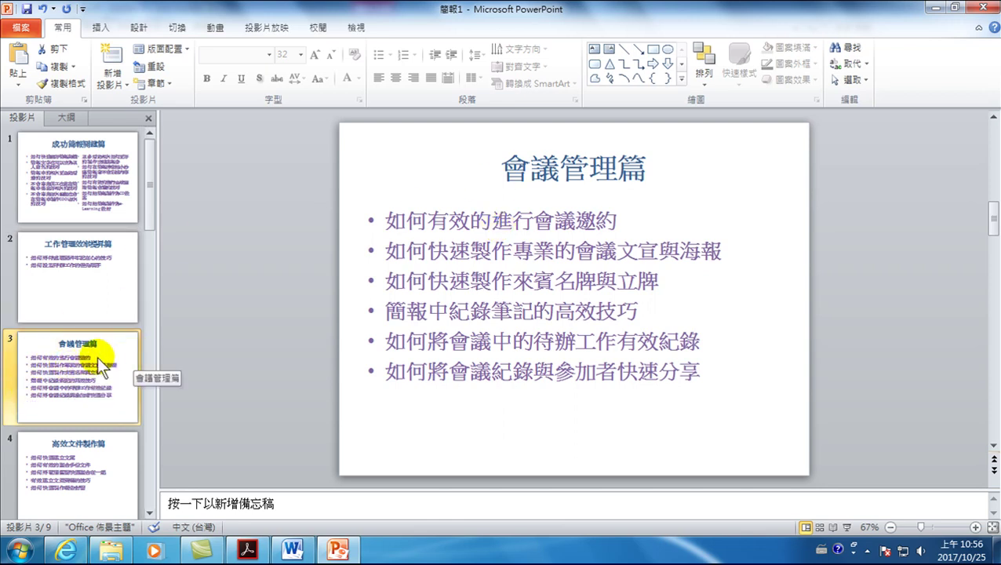
left_click(93, 183)
left_click(85, 346)
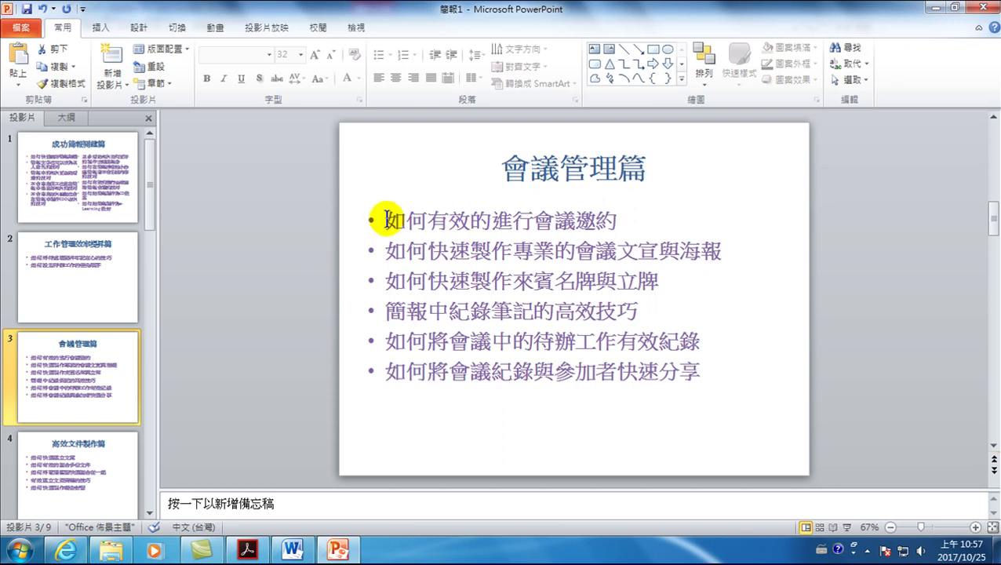
Trim the first three bullets down to 邀約, 文宣與海報 and 來賓名牌與立牌.
left_click_drag(388, 221, 528, 225)
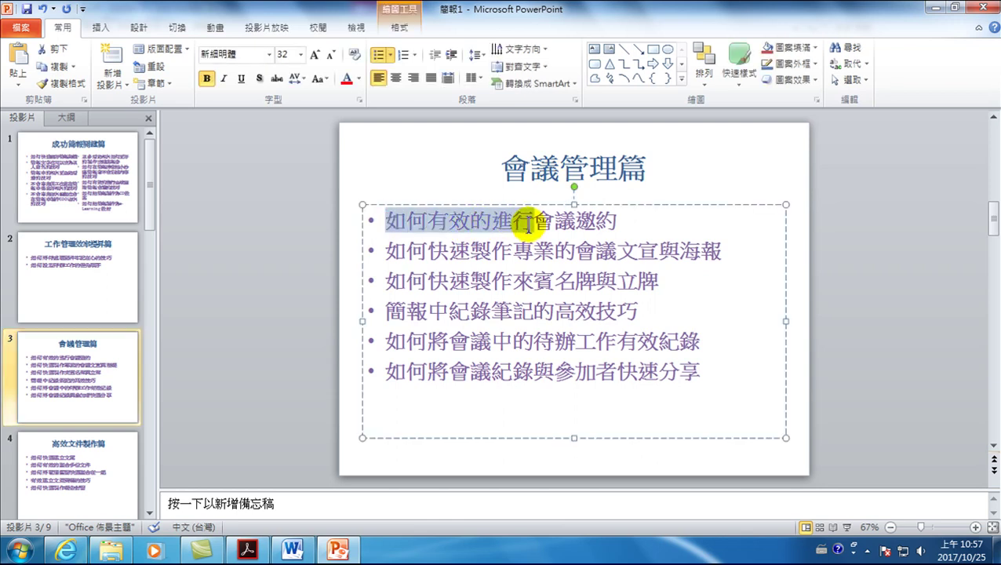
key("Delete")
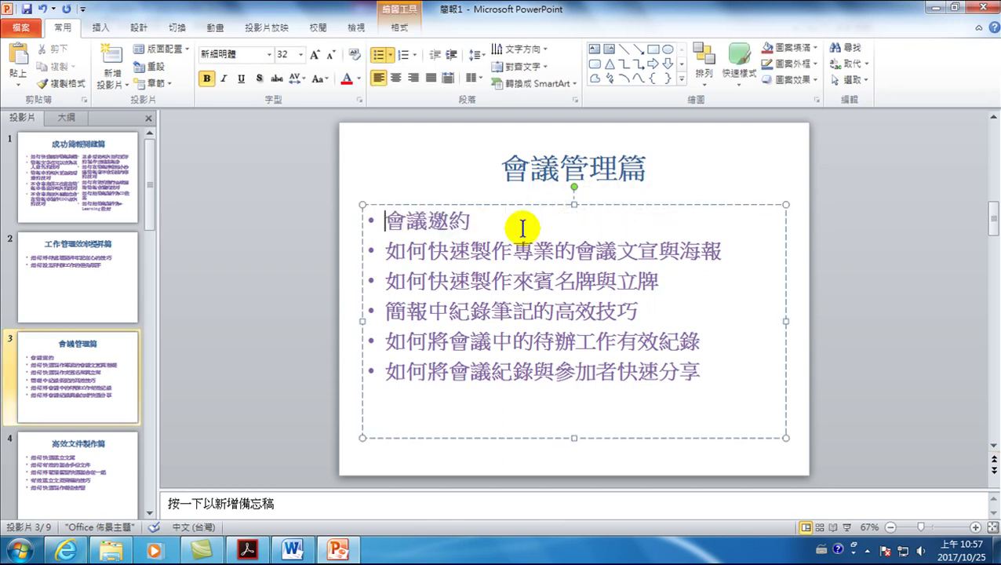
left_click_drag(387, 251, 607, 257)
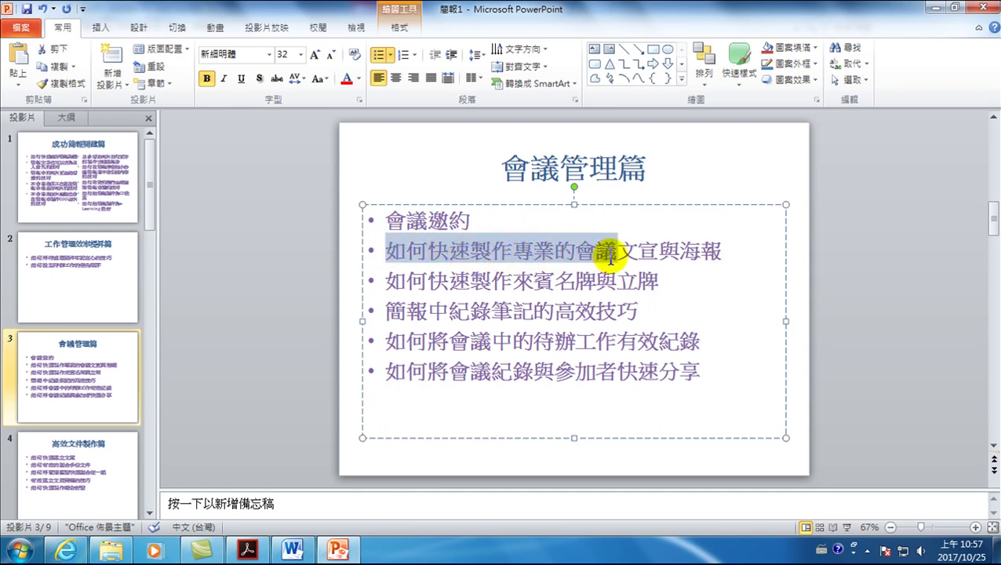
key("shift+Left")
key("shift+Left")
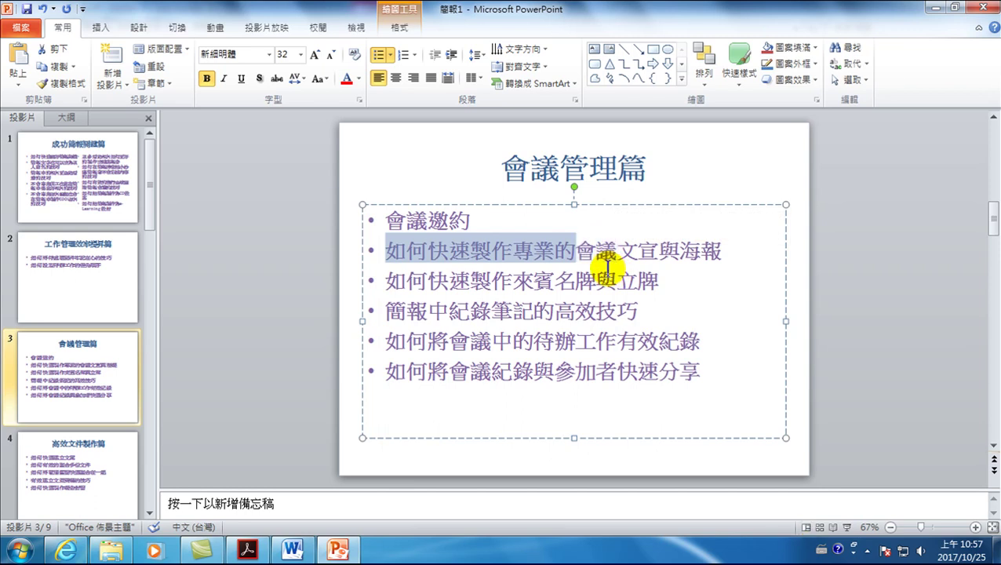
key("Delete")
key("Delete")
key("Delete")
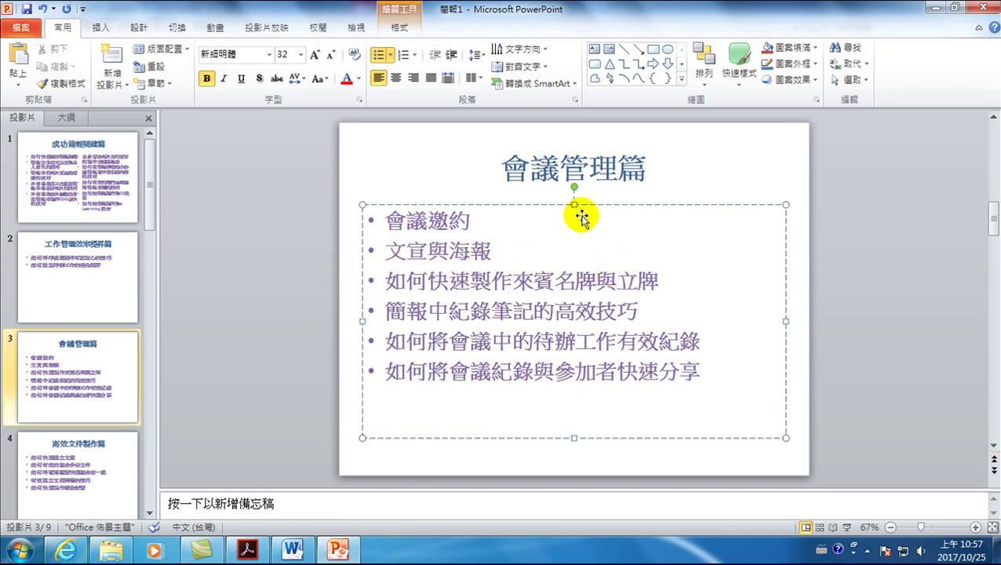
left_click_drag(430, 219, 390, 219)
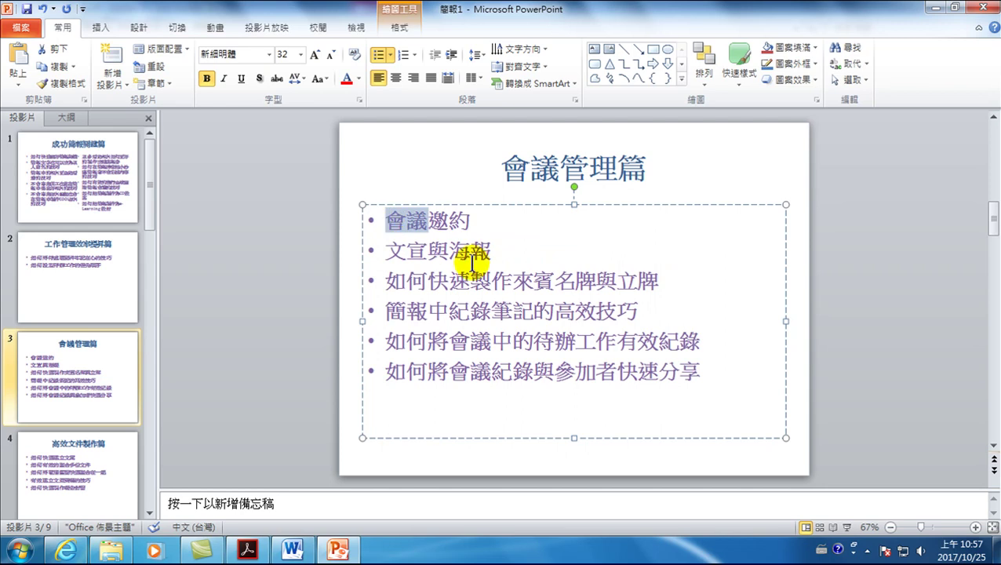
key("Delete")
left_click_drag(387, 283, 518, 282)
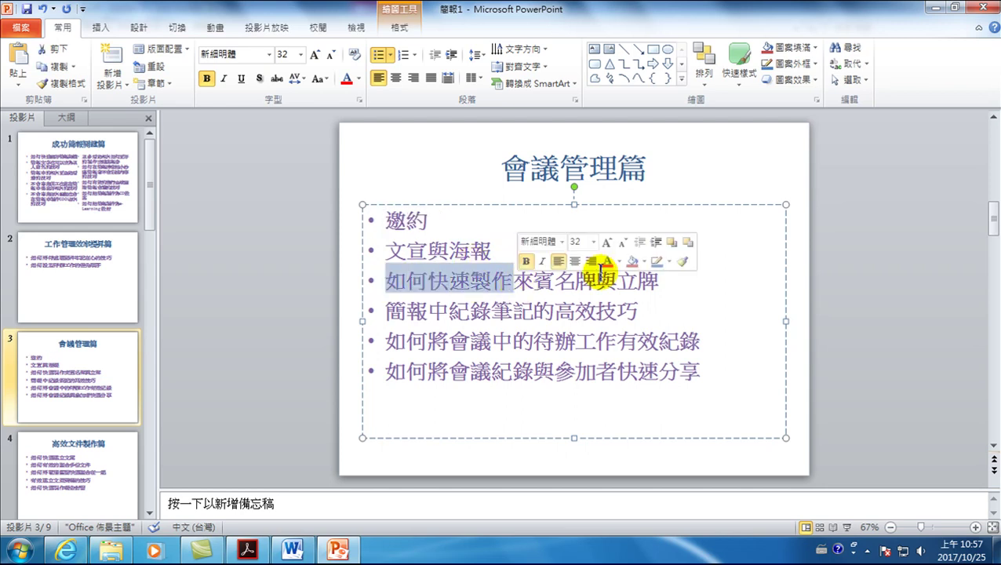
key("Delete")
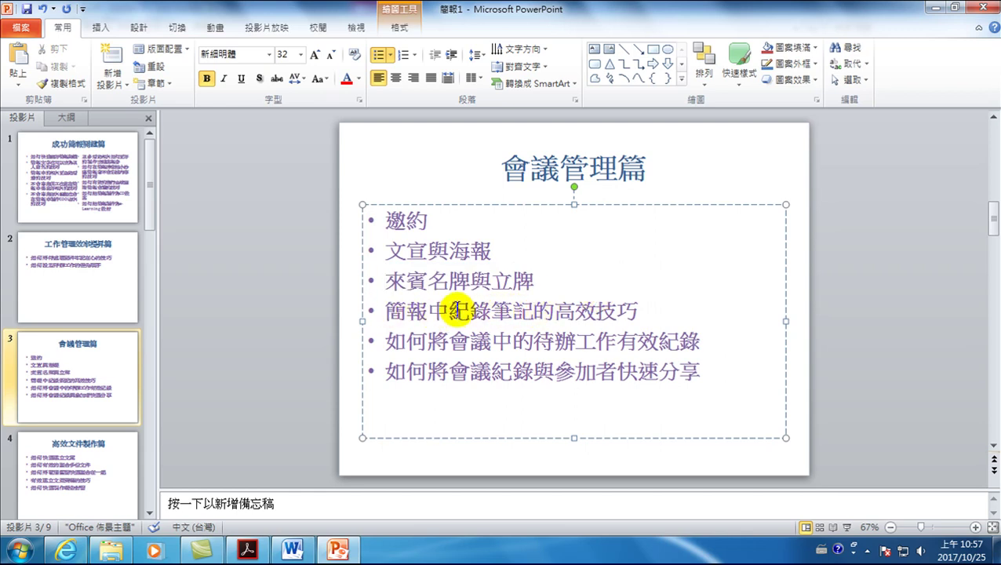
Shorten the remaining bullets to 紀錄筆記, 待辦工作 and 快速分享.
left_click(449, 311)
key("BackSpace")
key("BackSpace")
key("BackSpace")
key("Right")
key("Right")
key("Right")
key("Right")
key("Delete")
key("Delete")
key("Delete")
key("Delete")
key("Delete")
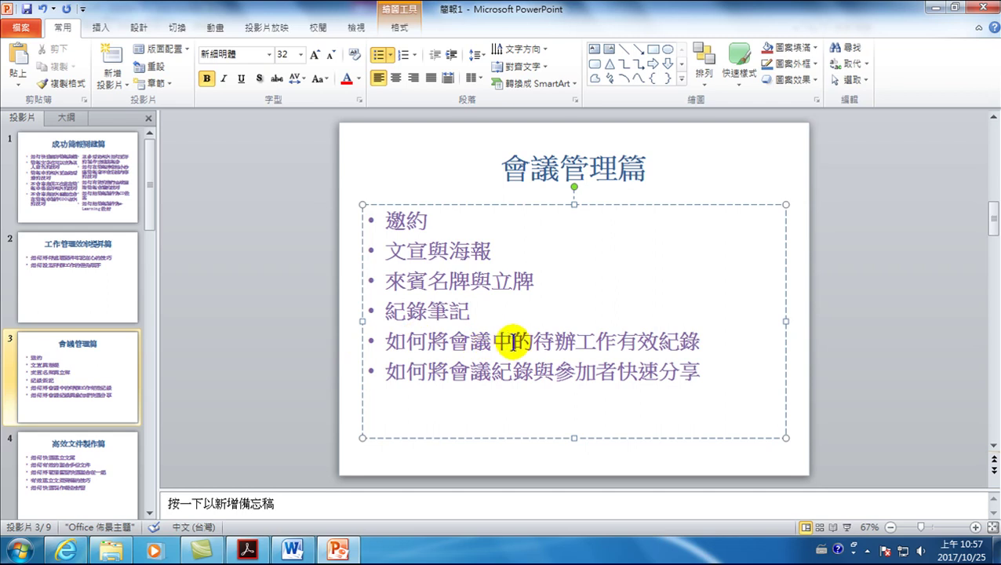
left_click_drag(535, 341, 389, 342)
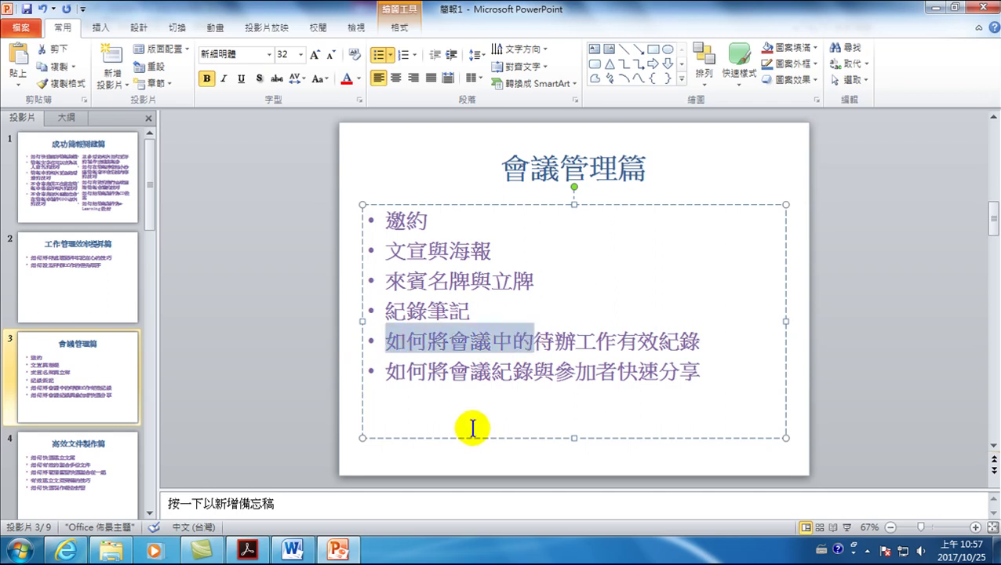
key("Delete")
key("Right")
key("Right")
key("Right")
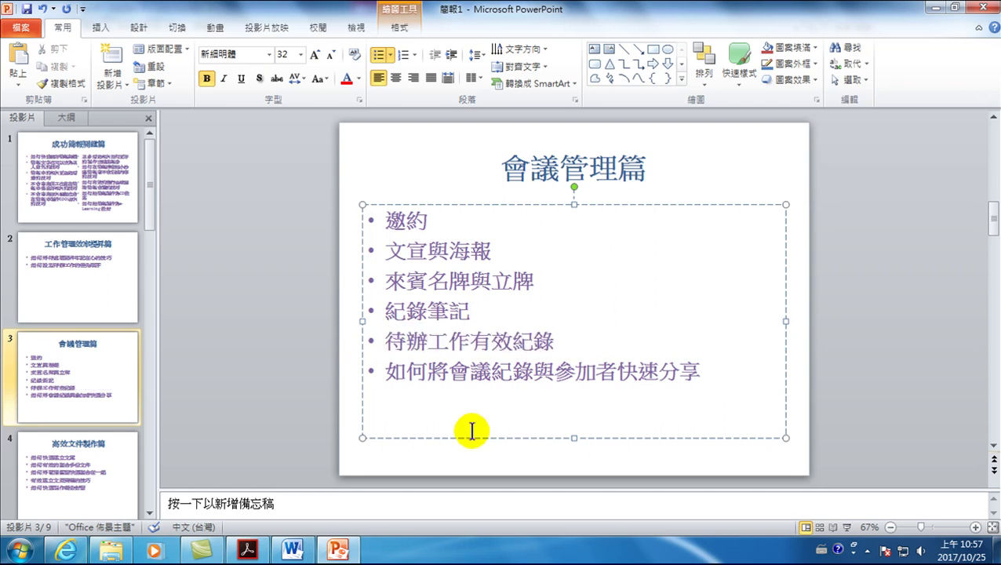
key("Delete")
key("Delete")
key("Delete")
key("Delete")
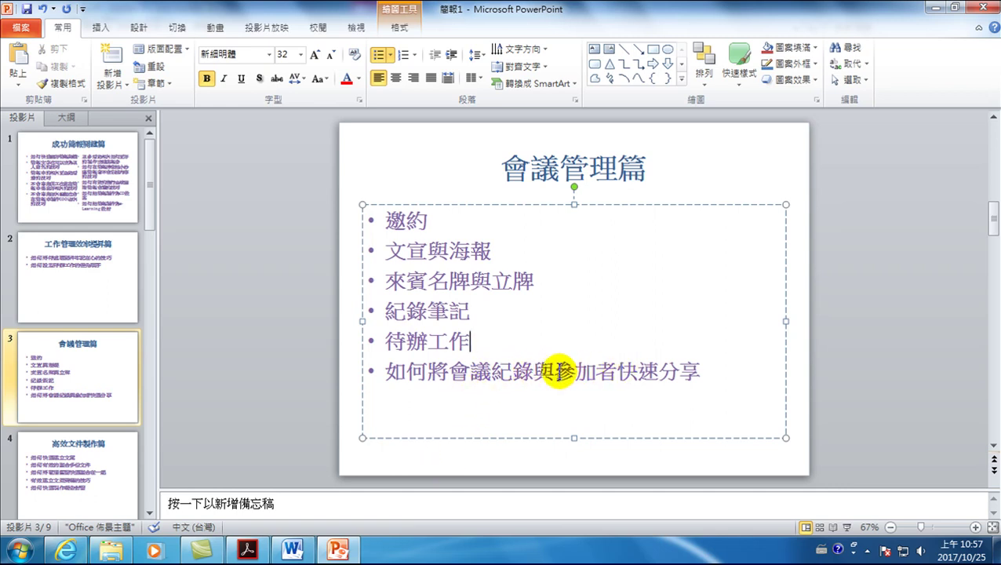
left_click_drag(621, 370, 385, 369)
key("Delete")
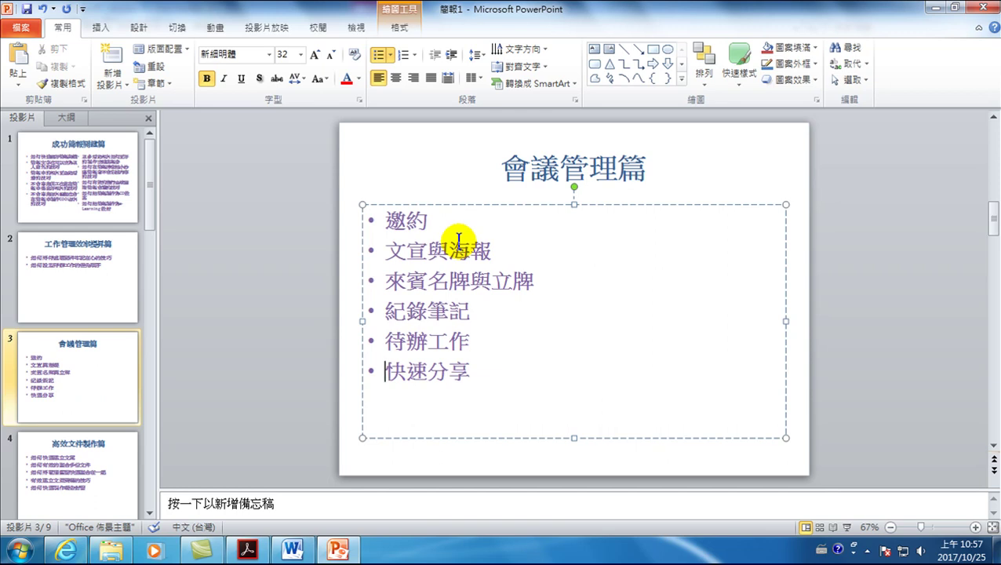
left_click(391, 372)
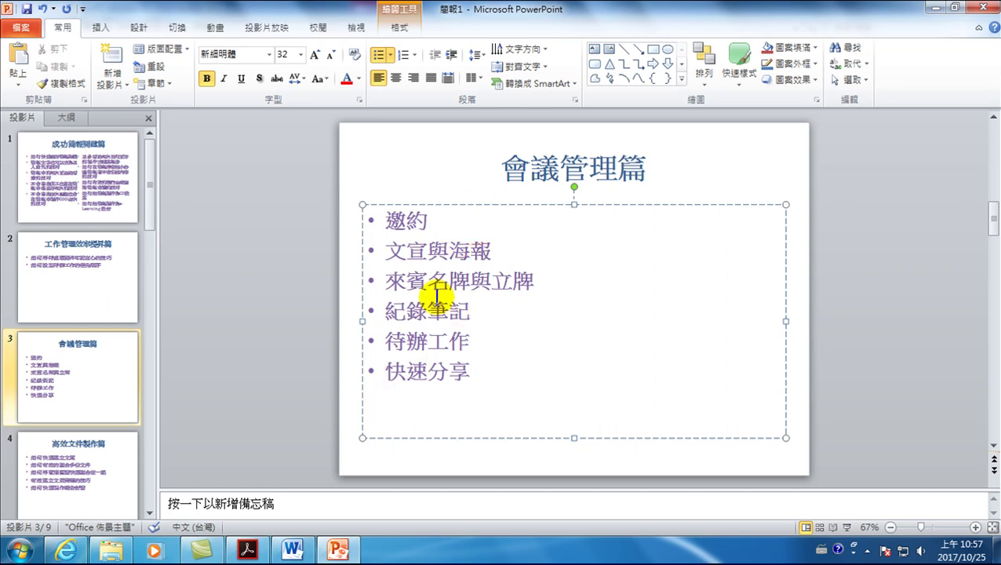
Convert the bullets to an arrow process SmartArt with the Colorful palette and a glossy 3D style.
right_click(416, 281)
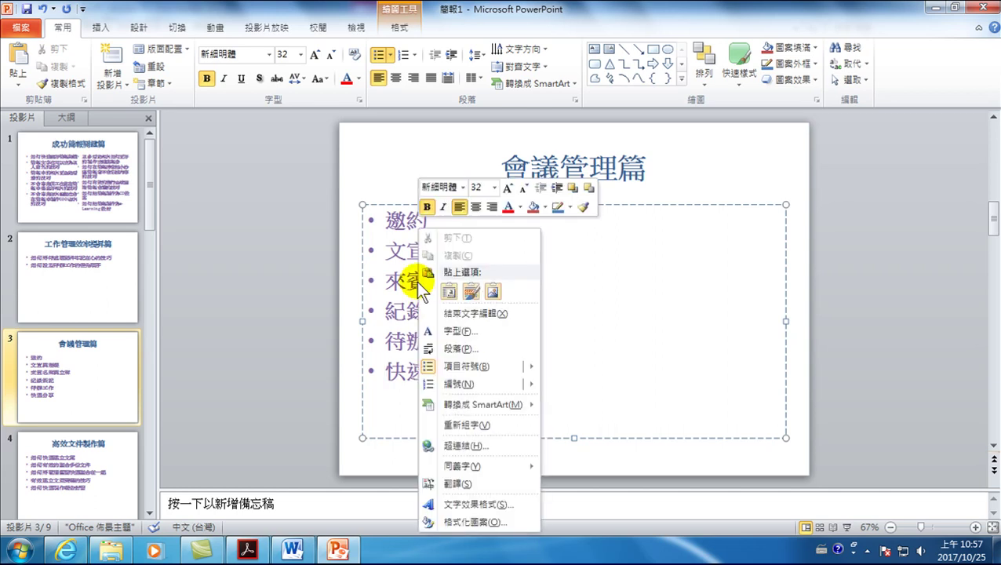
mouse_move(482, 404)
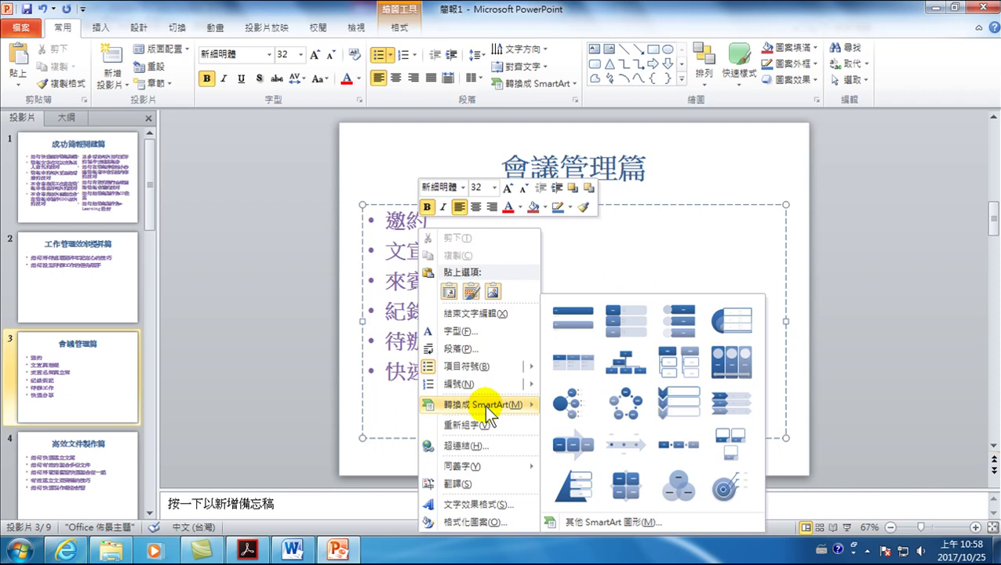
left_click(572, 444)
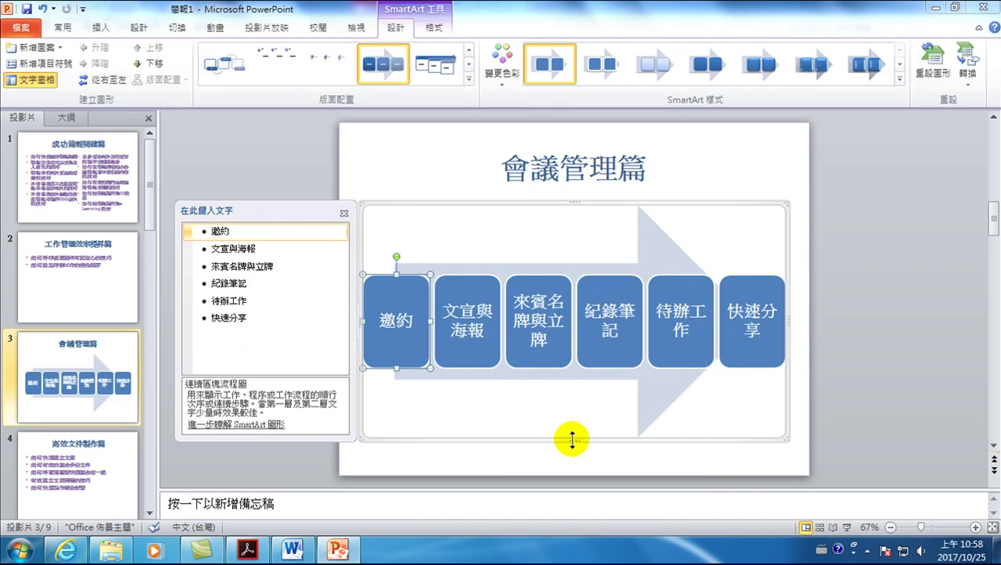
left_click(503, 55)
left_click(564, 187)
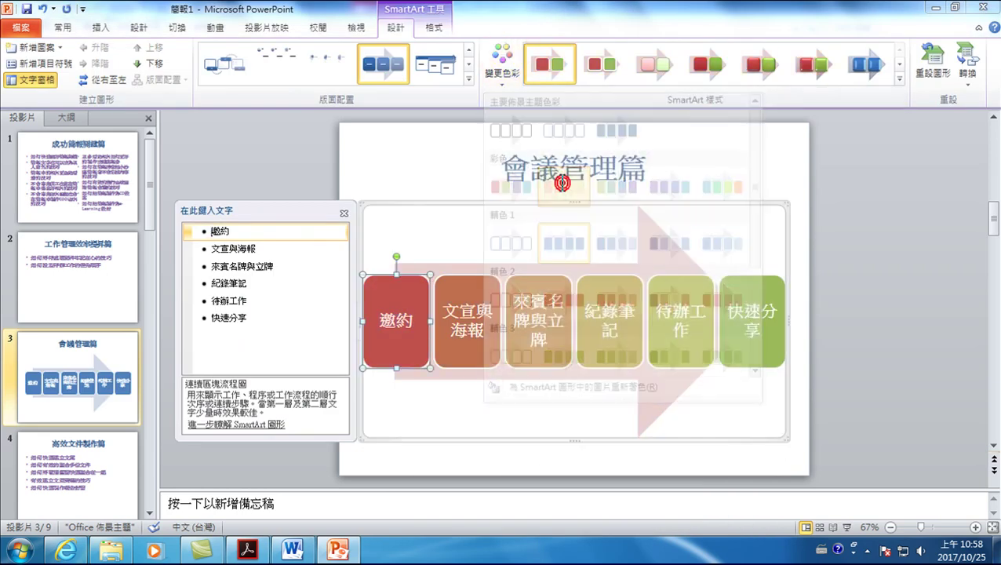
left_click(760, 64)
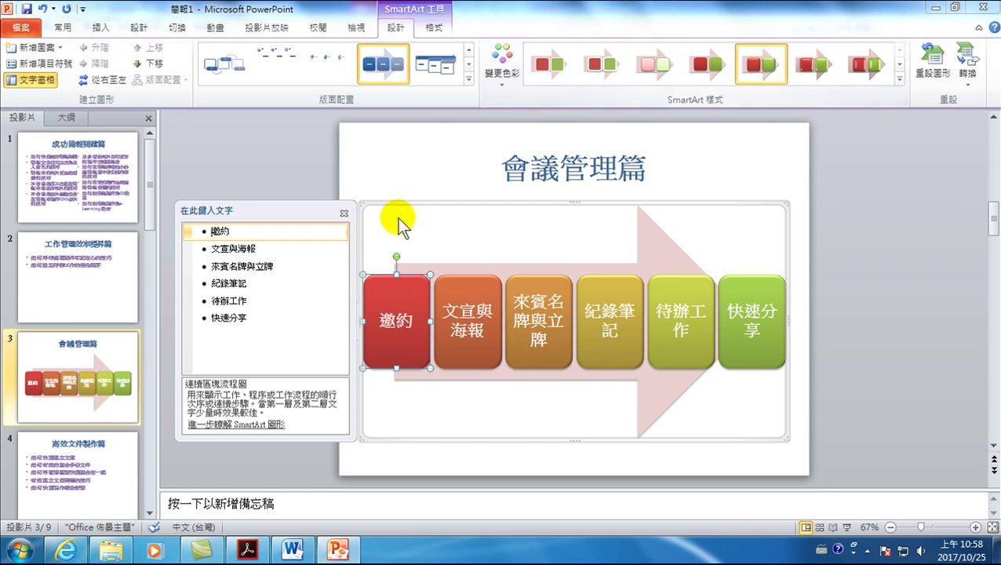
left_click(268, 172)
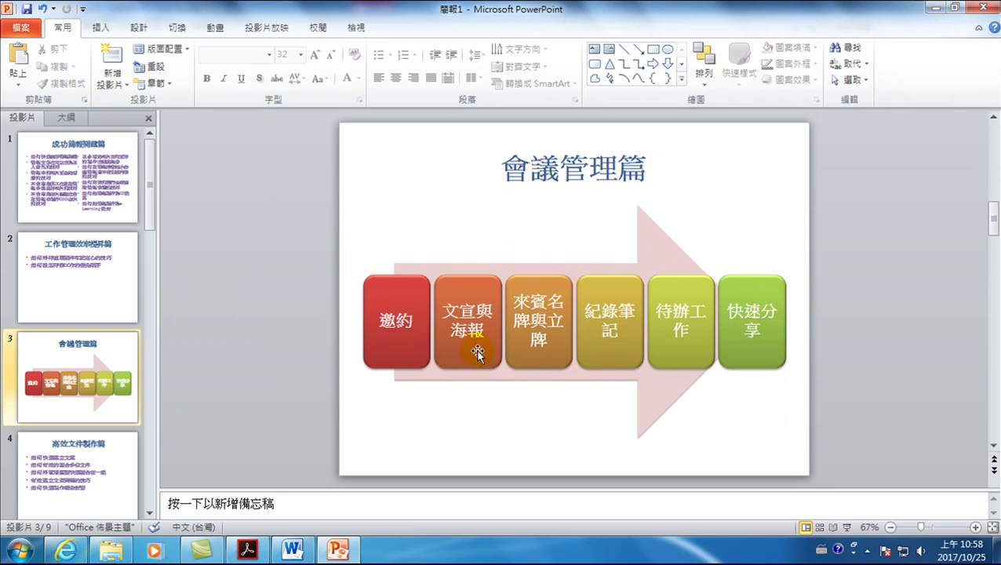
Undo back to the bulleted list and convert it again into the arrow process SmartArt.
left_click(454, 316)
key("ctrl+z")
key("ctrl+z")
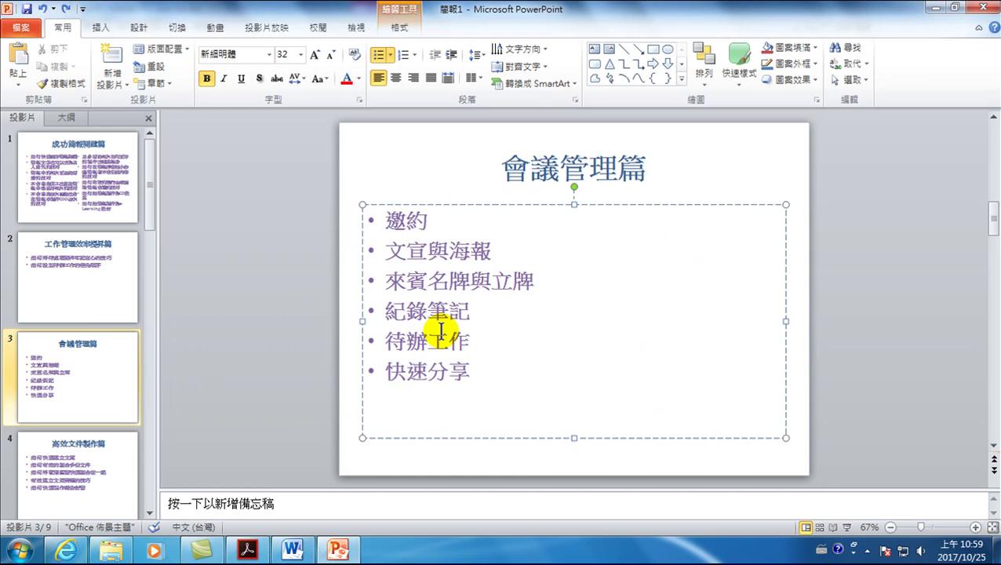
right_click(406, 278)
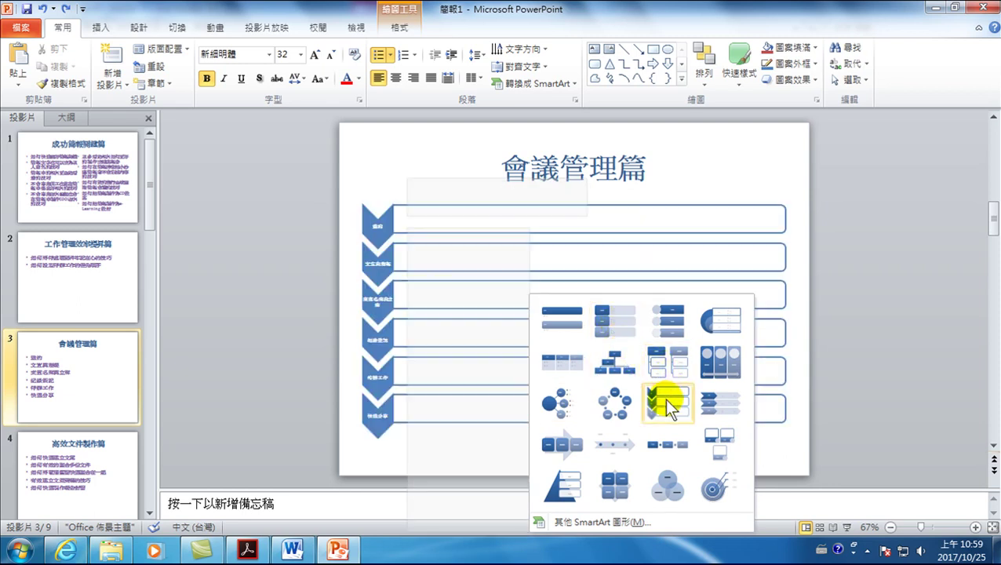
left_click(561, 444)
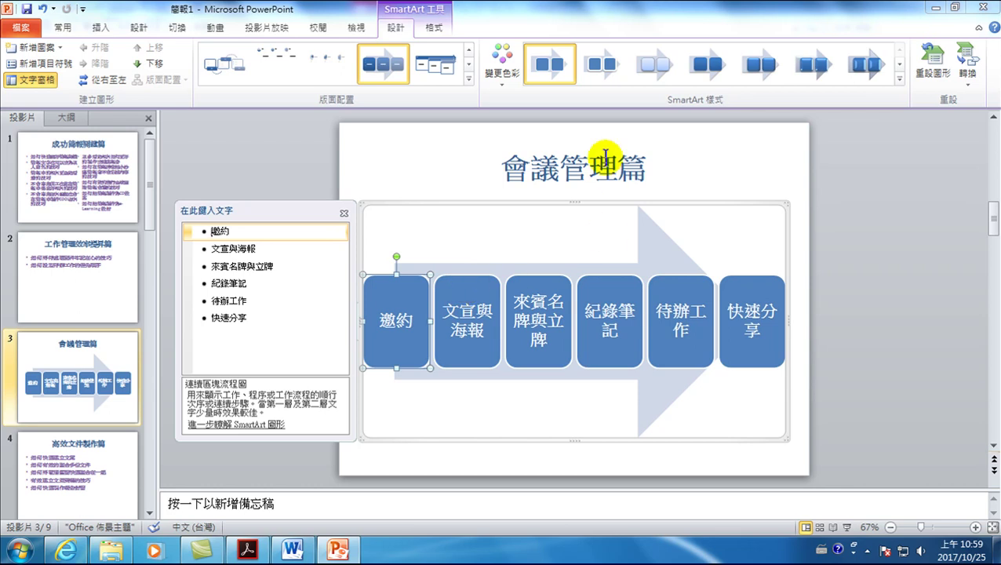
Reapply the colourful teal-to-orange palette and glossy 3D style to the diagram.
left_click(502, 55)
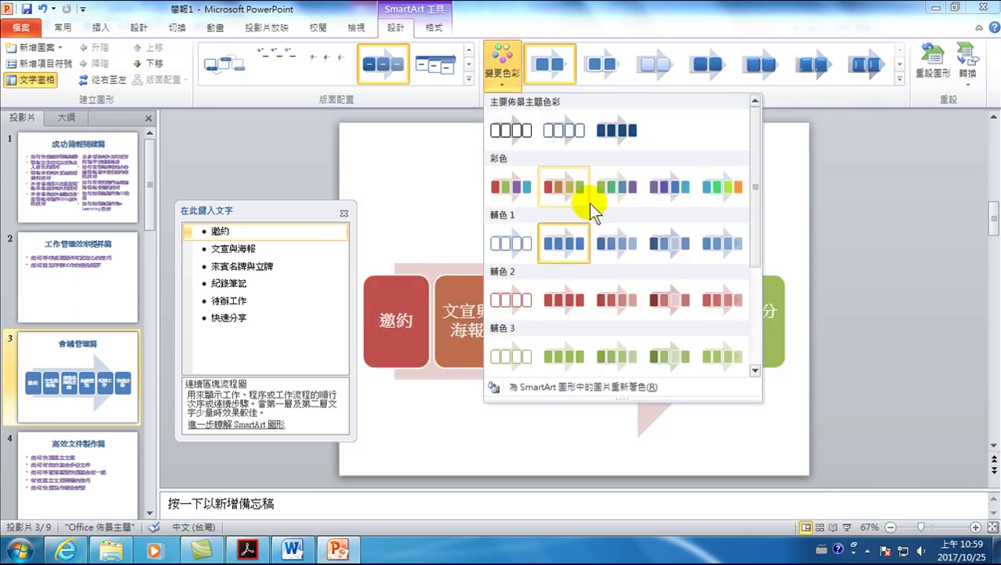
left_click(718, 188)
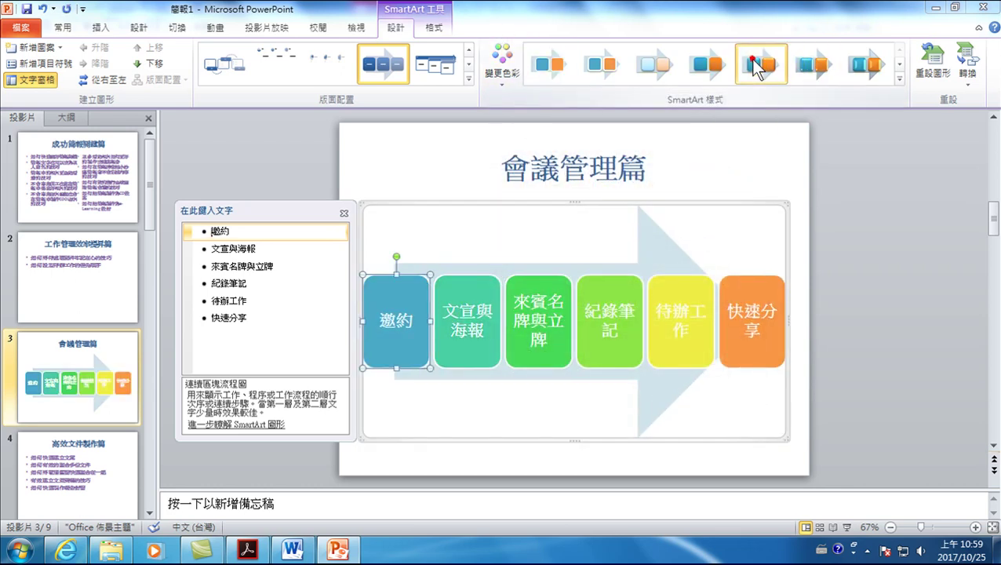
left_click(758, 66)
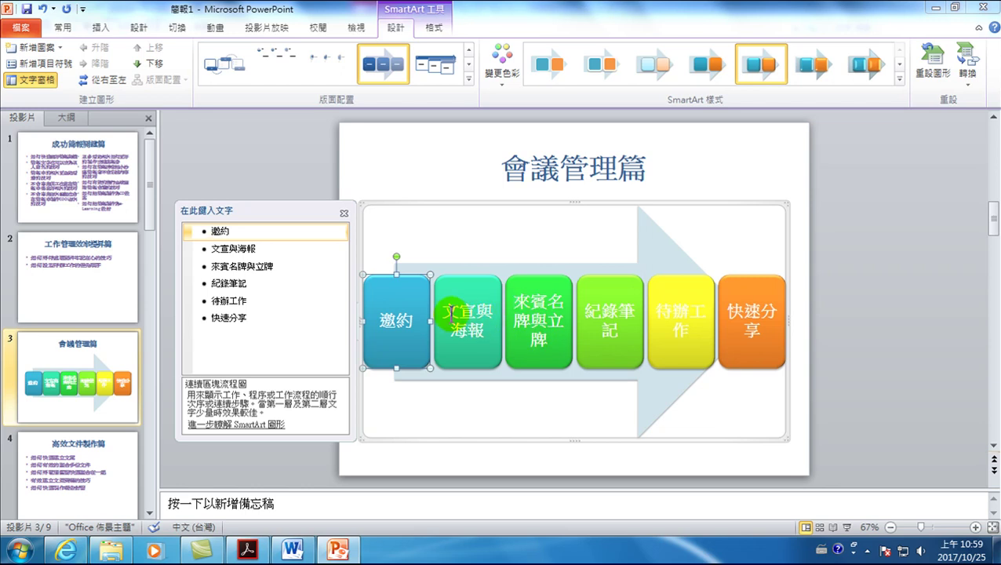
Insert line breaks so 待辦工作 and 快速分享 (快速 / 分享) each span two lines.
left_click(689, 315)
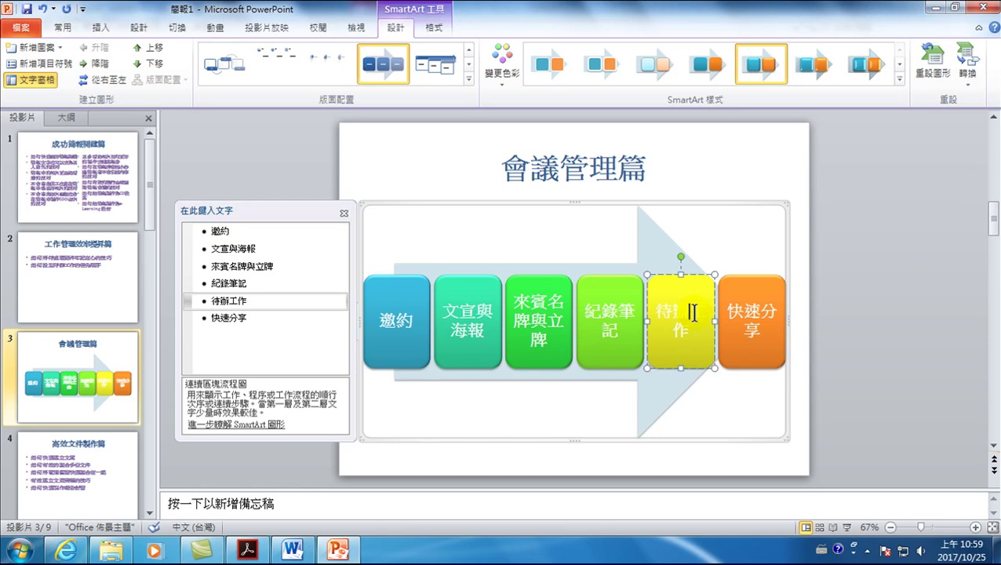
key("shift+Return")
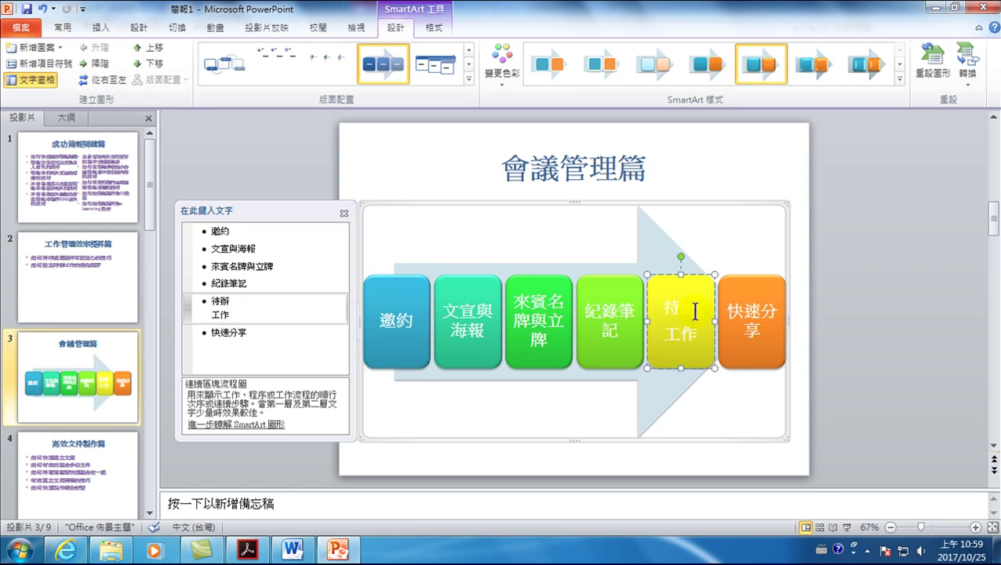
left_click(760, 307)
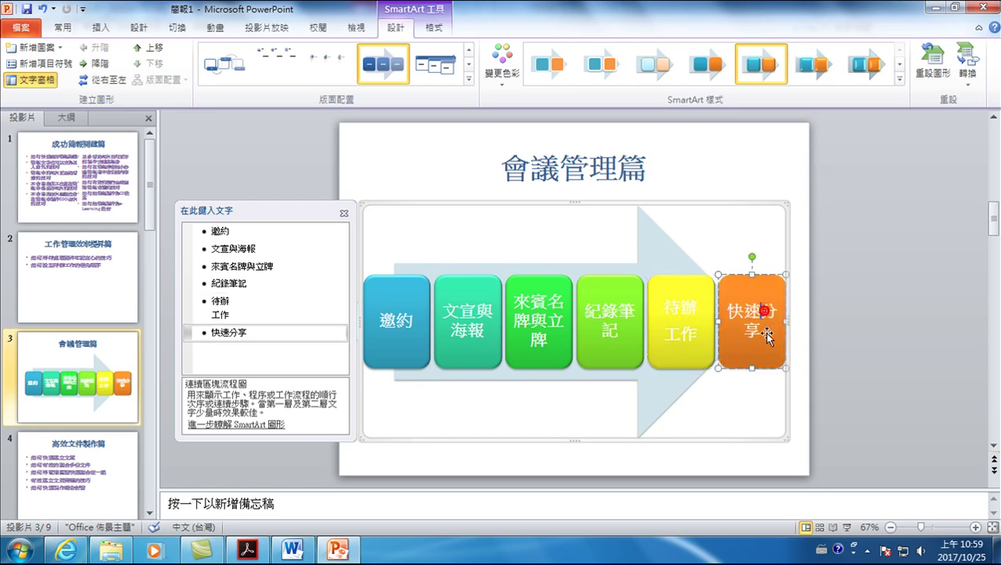
key("shift+Return")
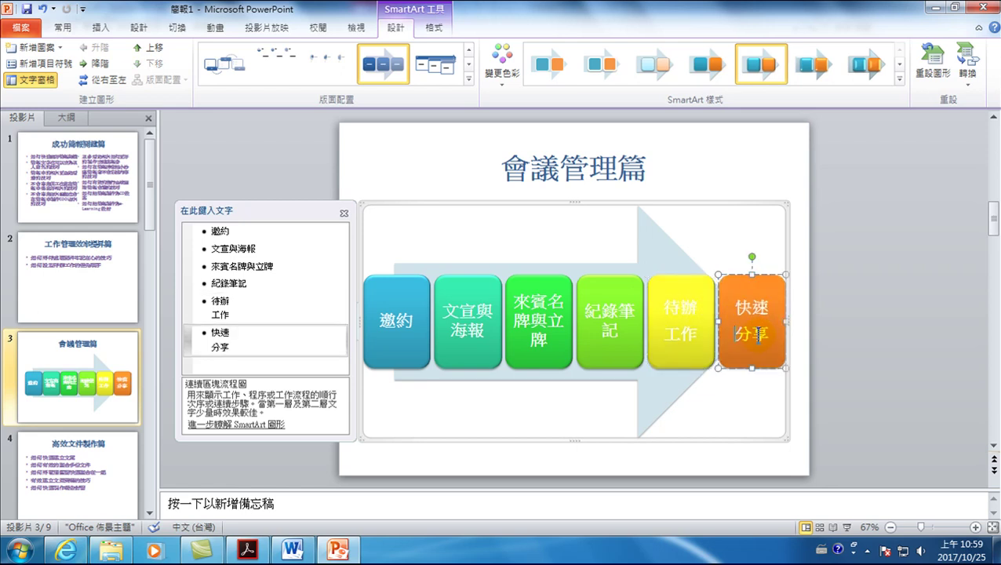
Select the 來賓名牌與立牌 text to change its font formatting.
left_click(543, 320)
left_click(518, 299)
left_click_drag(517, 299, 550, 342)
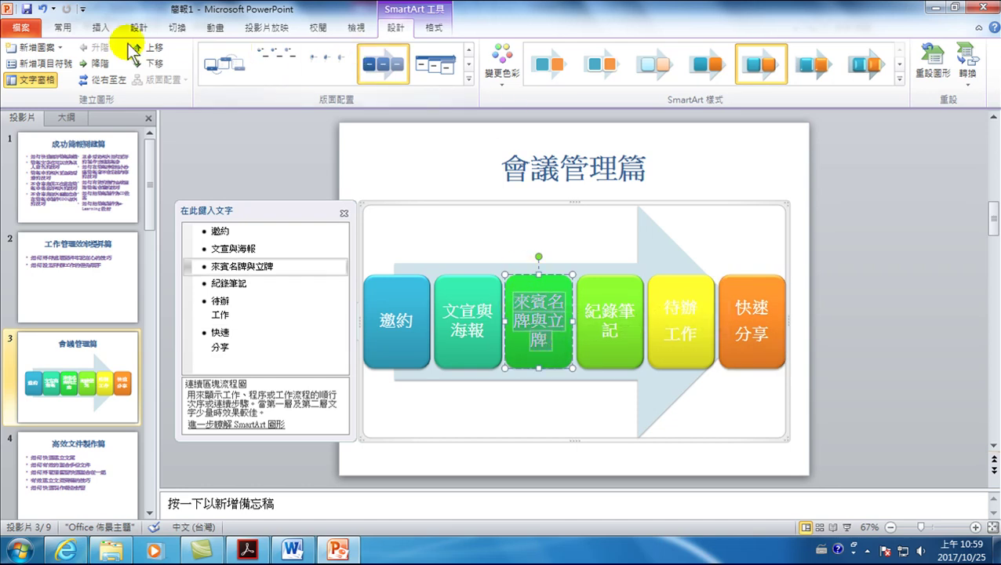
left_click(61, 27)
Enlarge the step text, then try red on the title 會議管理篇 and undo it.
left_click(329, 55)
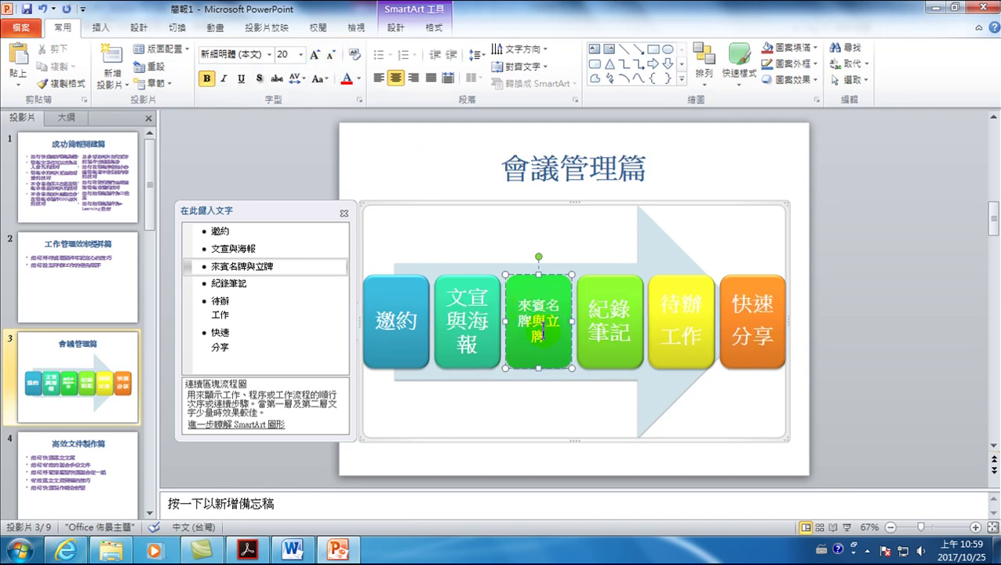
key("ctrl+shift+period")
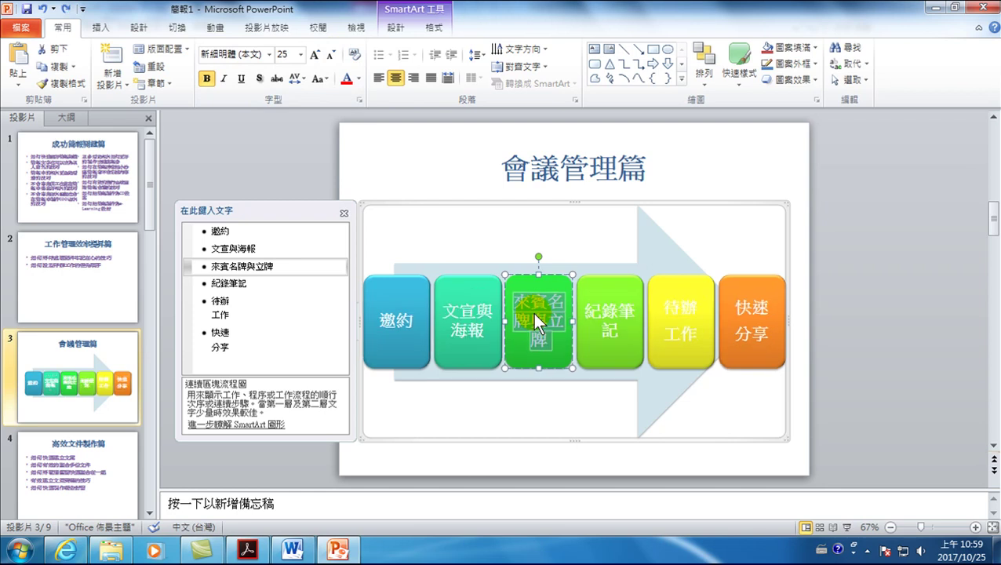
left_click(453, 201)
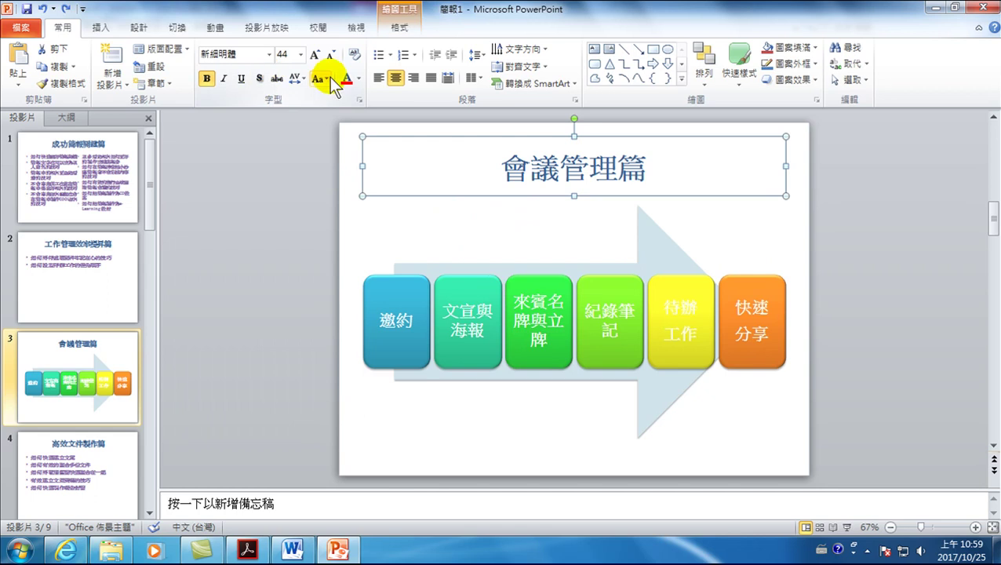
left_click(358, 78)
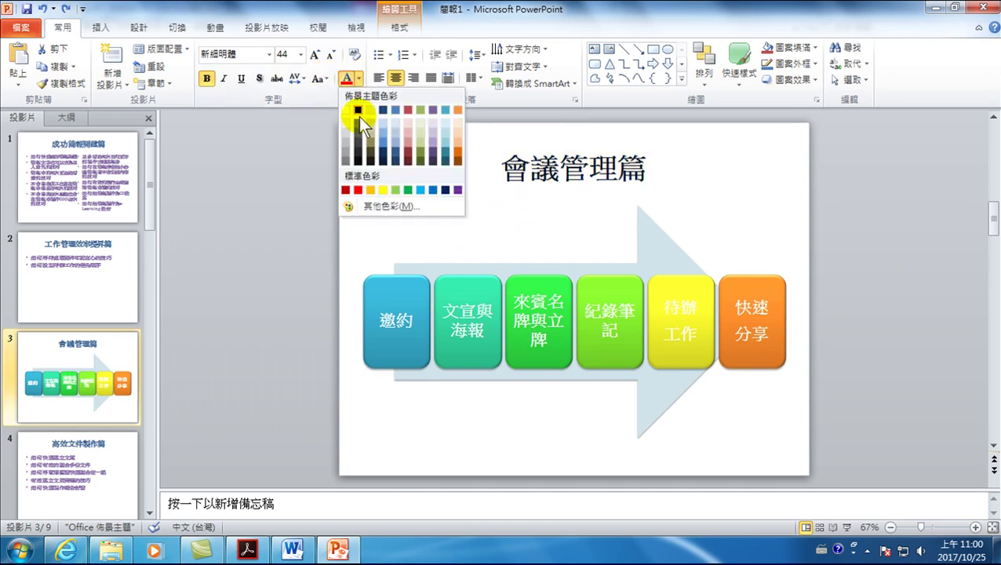
left_click(358, 189)
key("ctrl+z")
Turn all the arrow process step text red.
left_click(468, 270)
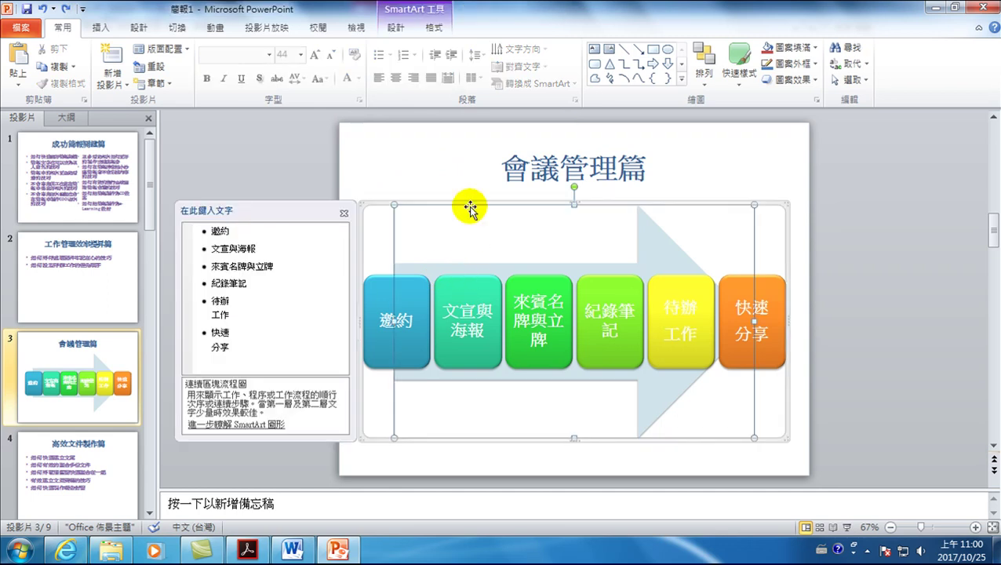
left_click(382, 198)
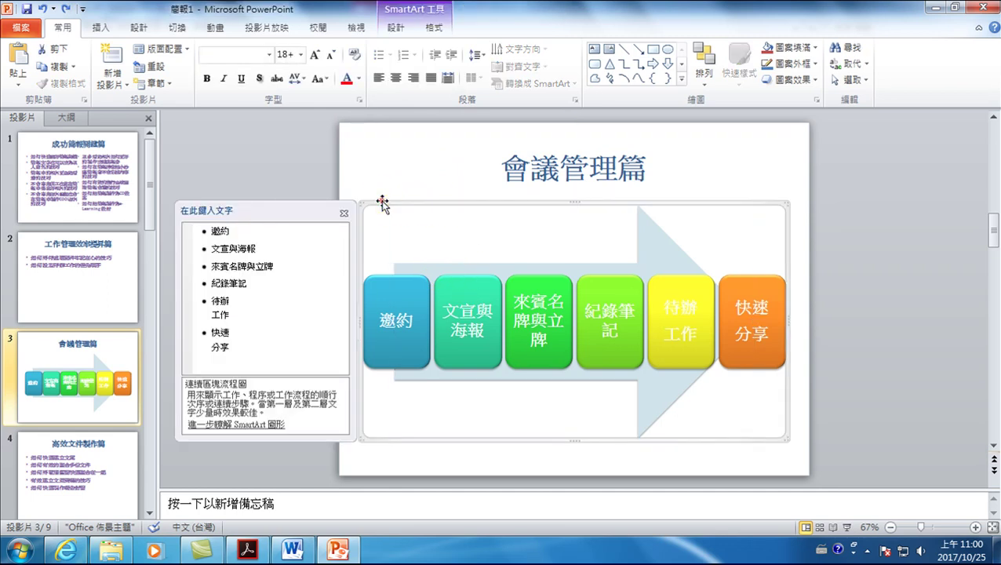
left_click(346, 79)
left_click(863, 302)
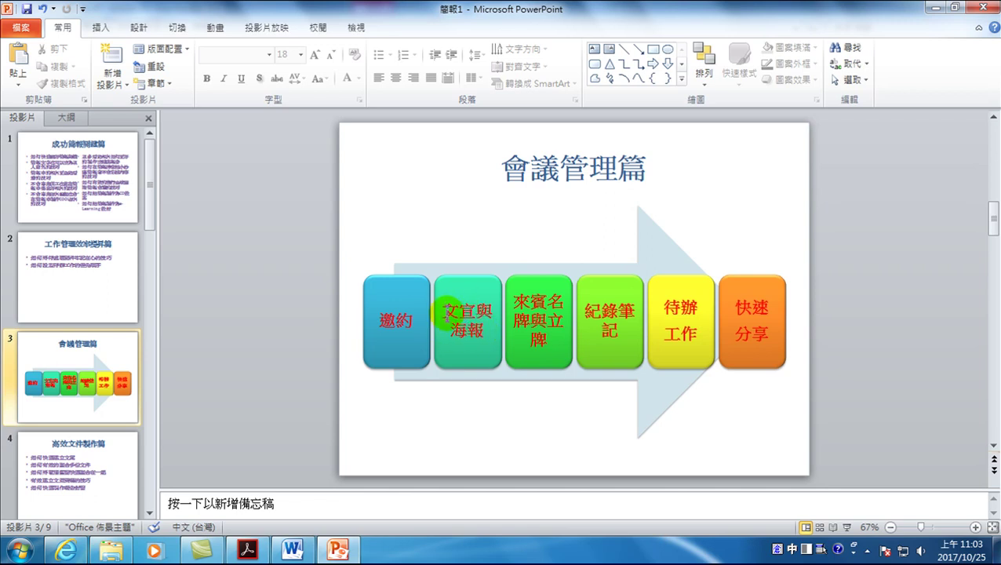
Replace the second step's text 文宣與海報 with 宣傳.
left_click_drag(446, 312, 487, 343)
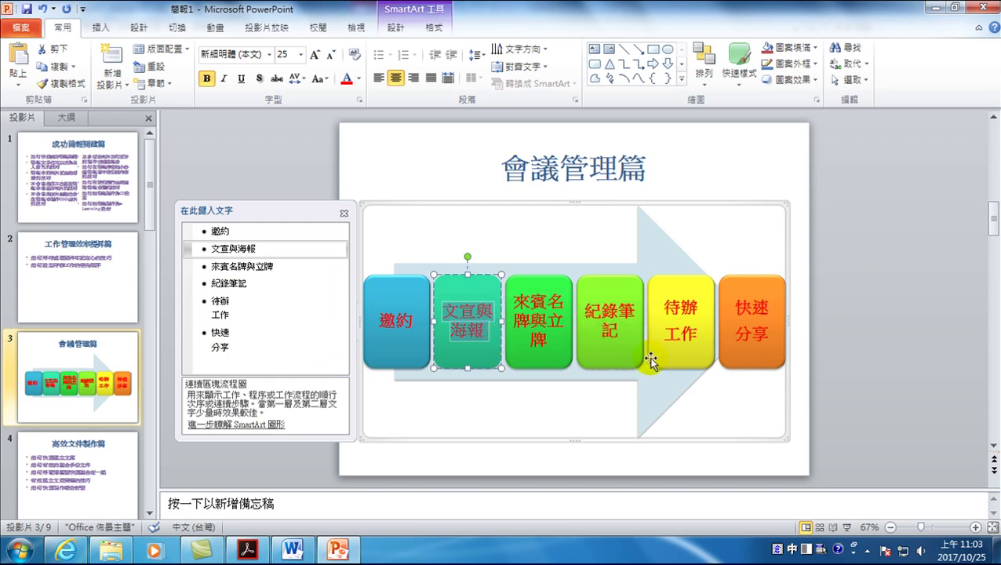
key("Delete")
type("宣傳")
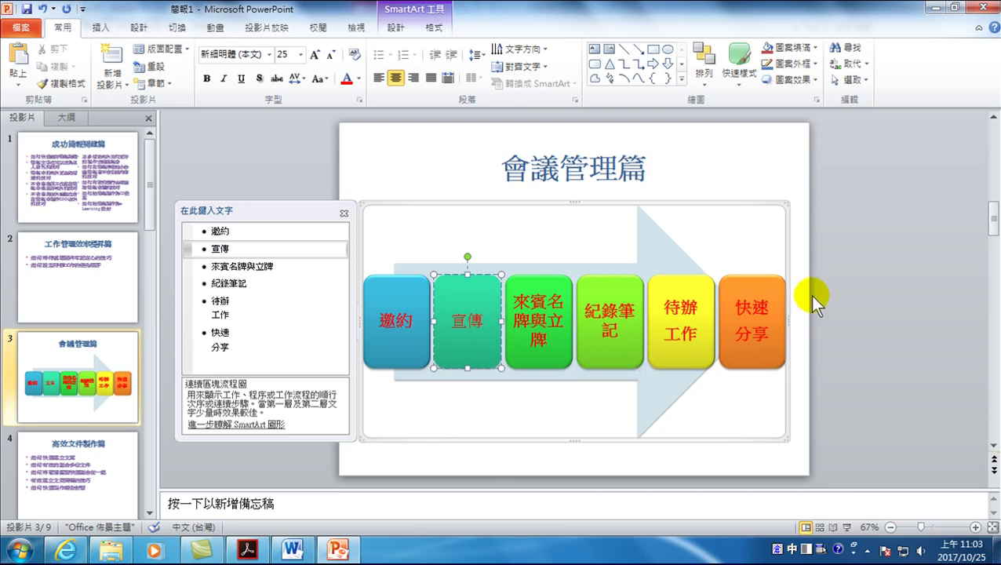
left_click(873, 267)
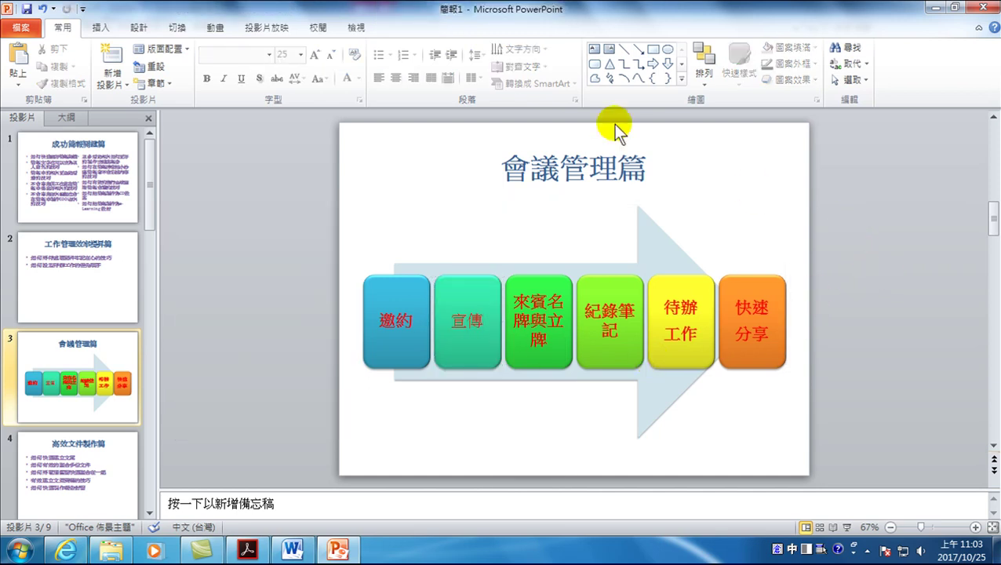
Add a text box right of the slide reading 文宣海報 and bring up its context menu.
left_click(100, 26)
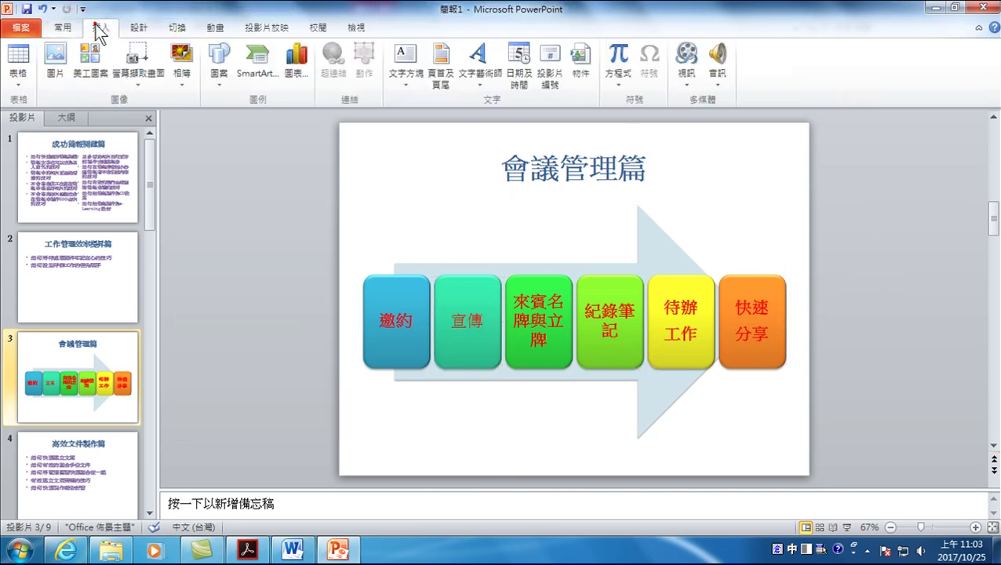
left_click(407, 59)
left_click(844, 208)
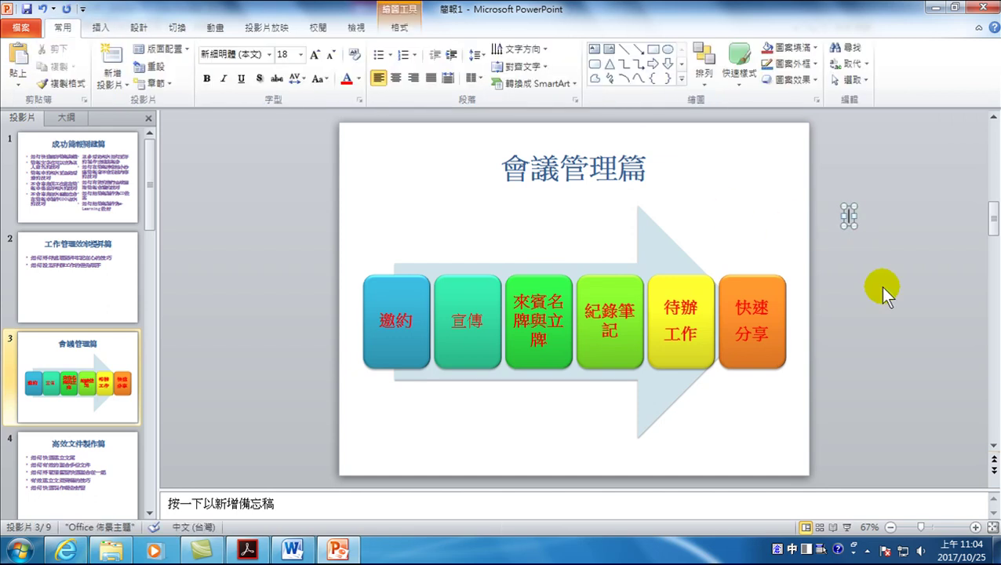
type("文")
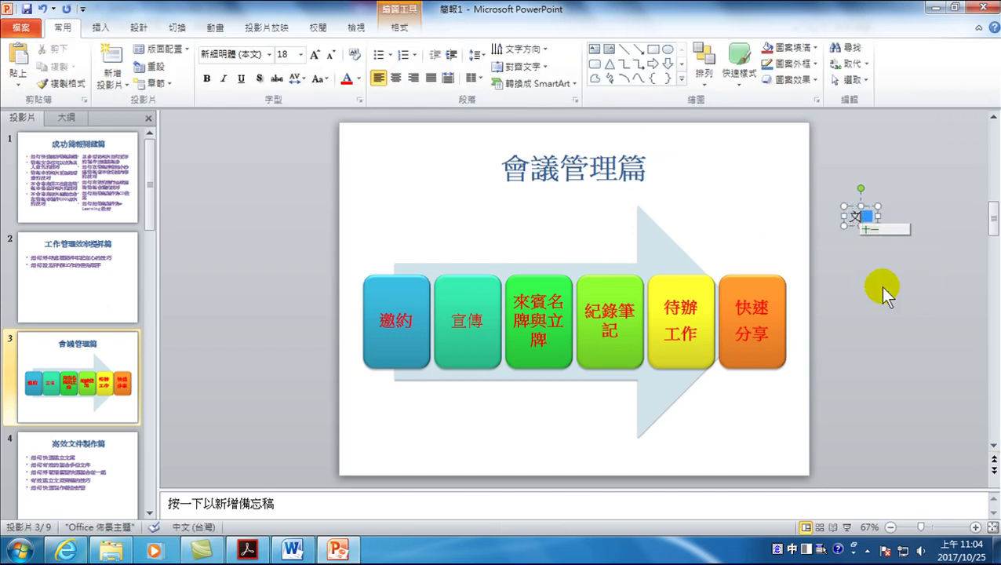
type("宣海報")
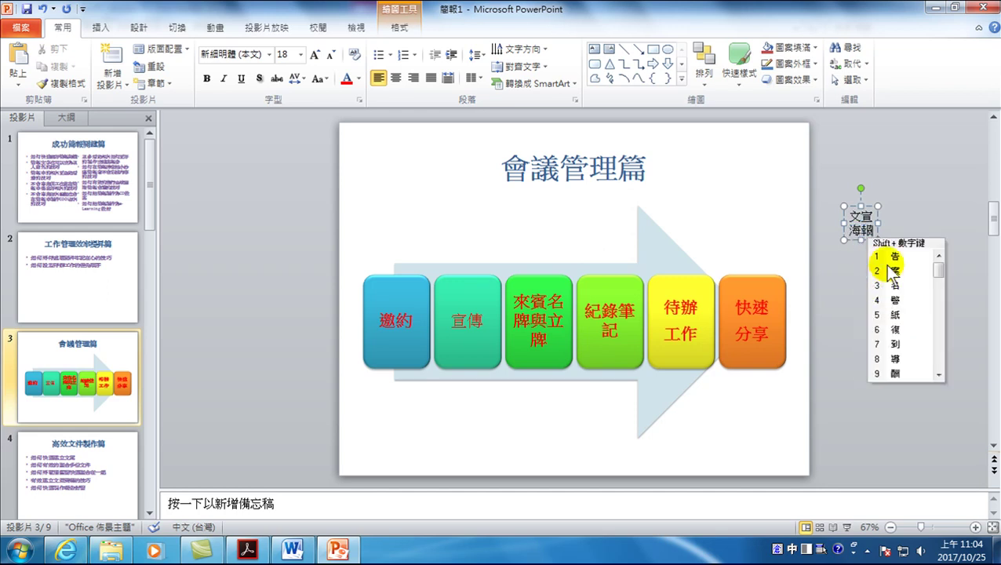
left_click(914, 198)
left_click(863, 224)
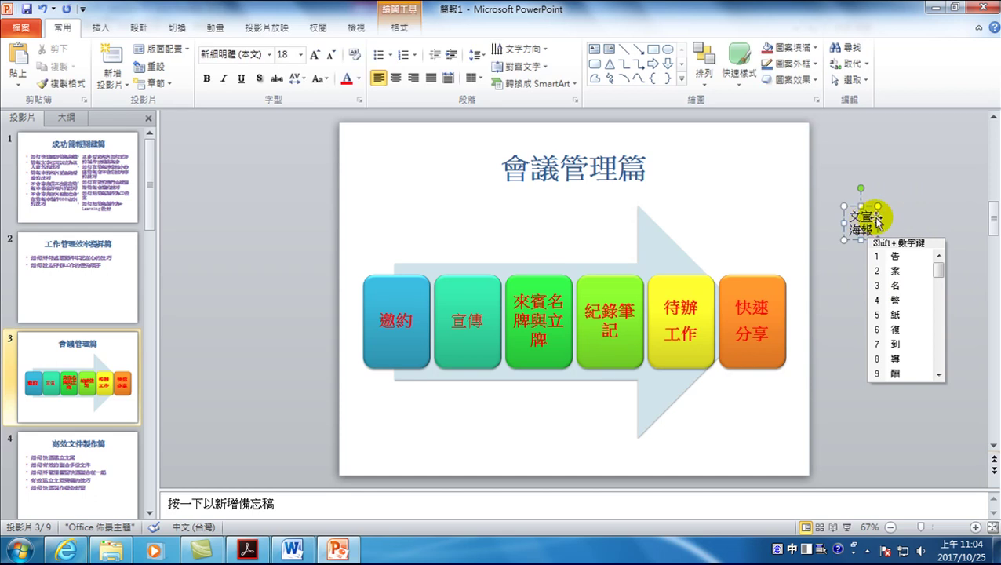
key("Escape")
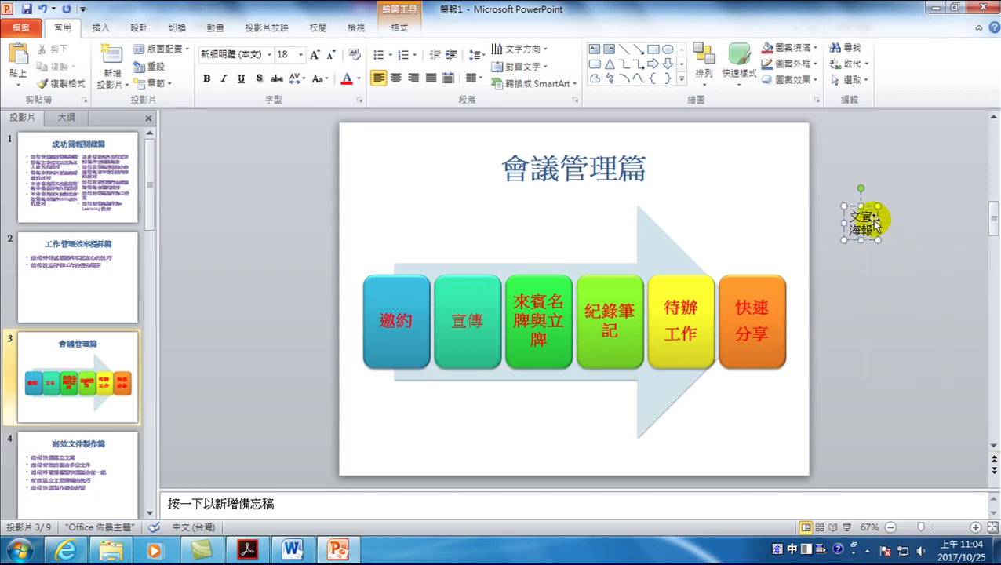
right_click(866, 219)
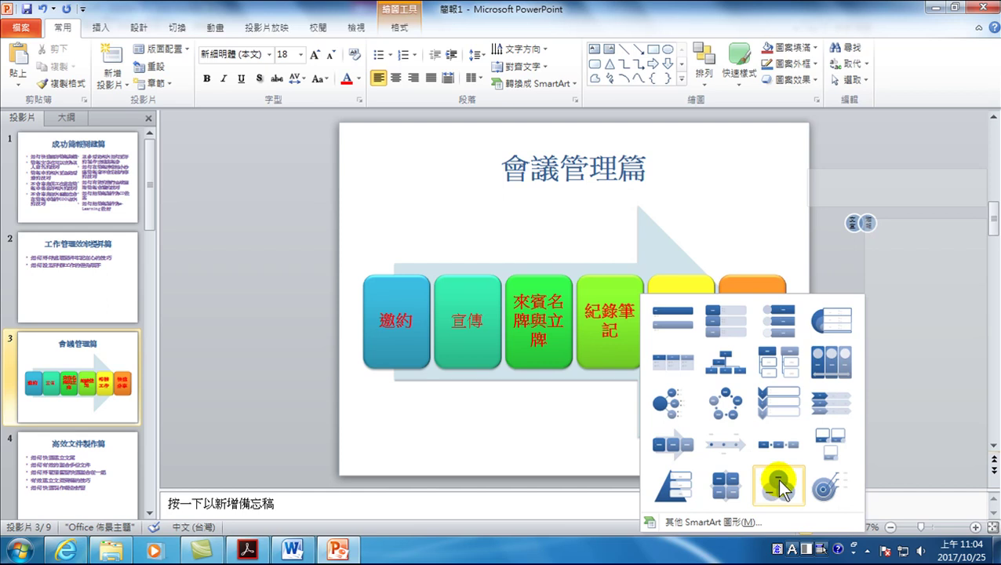
Make it a Vertical Bullet List SmartArt, placed and enlarged under the arrow's left end.
left_click(672, 313)
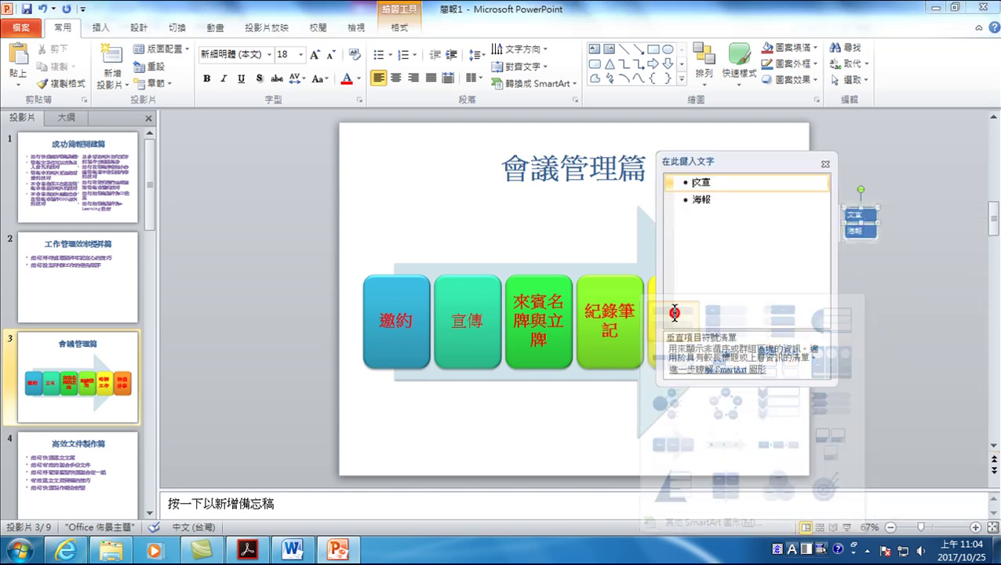
left_click(881, 271)
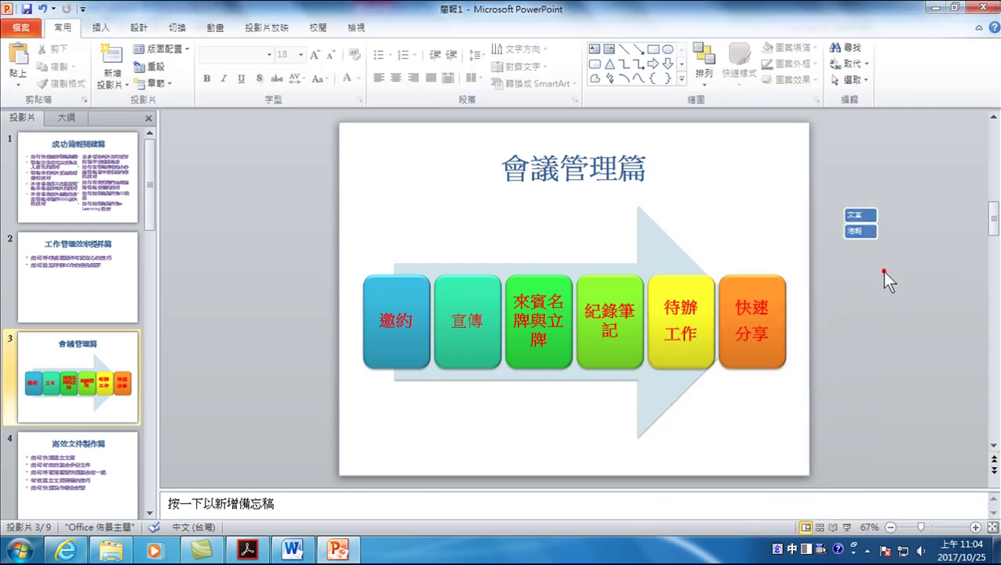
left_click(867, 205)
mouse_move(868, 203)
left_mouse_down()
mouse_move(459, 370)
mouse_move(459, 384)
left_mouse_up()
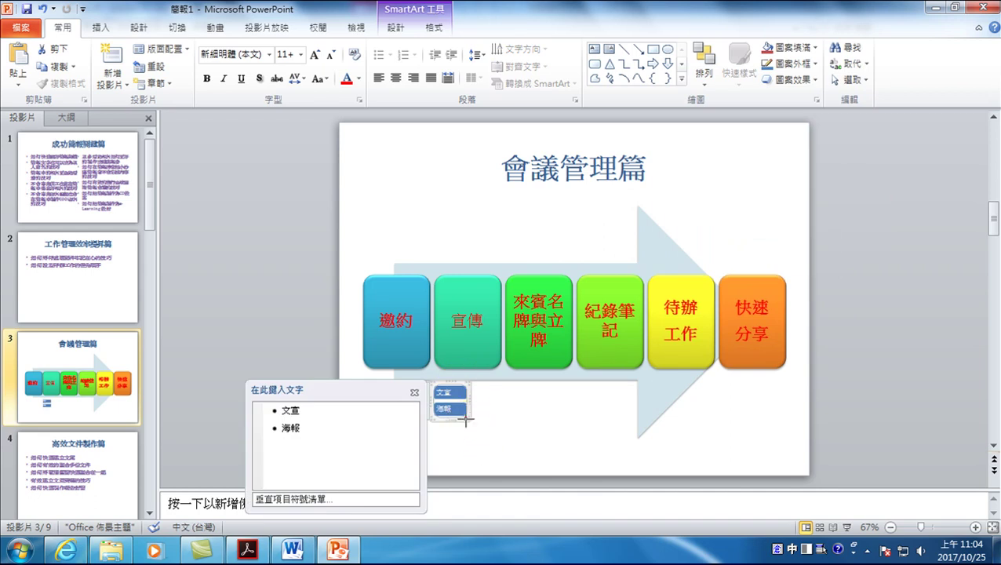
left_click_drag(467, 421, 495, 457)
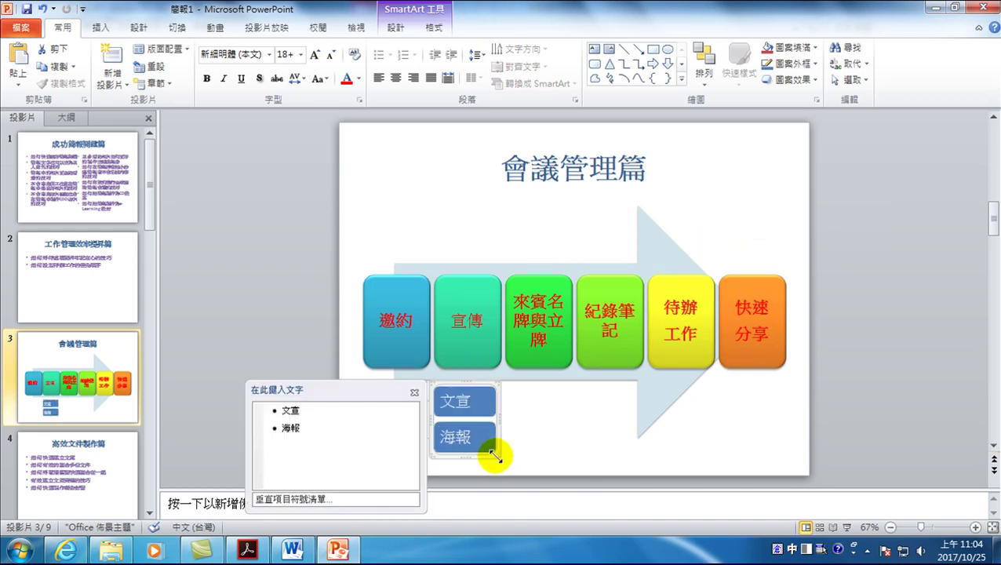
left_click(293, 269)
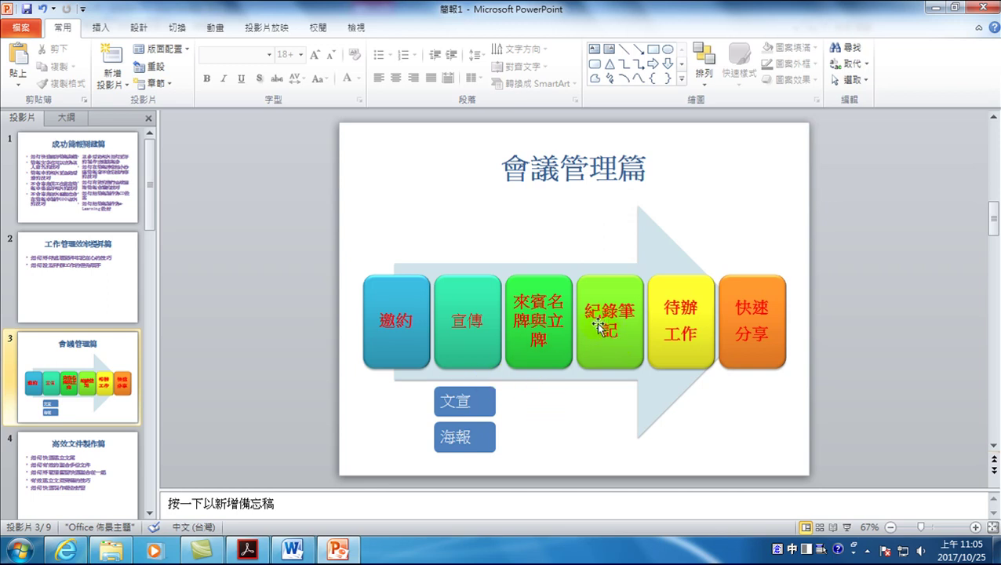
Break 紀錄筆記 into 紀錄 / 筆記 and replace 來賓名牌與立牌 with 文件.
left_click(616, 315)
key("shift+Return")
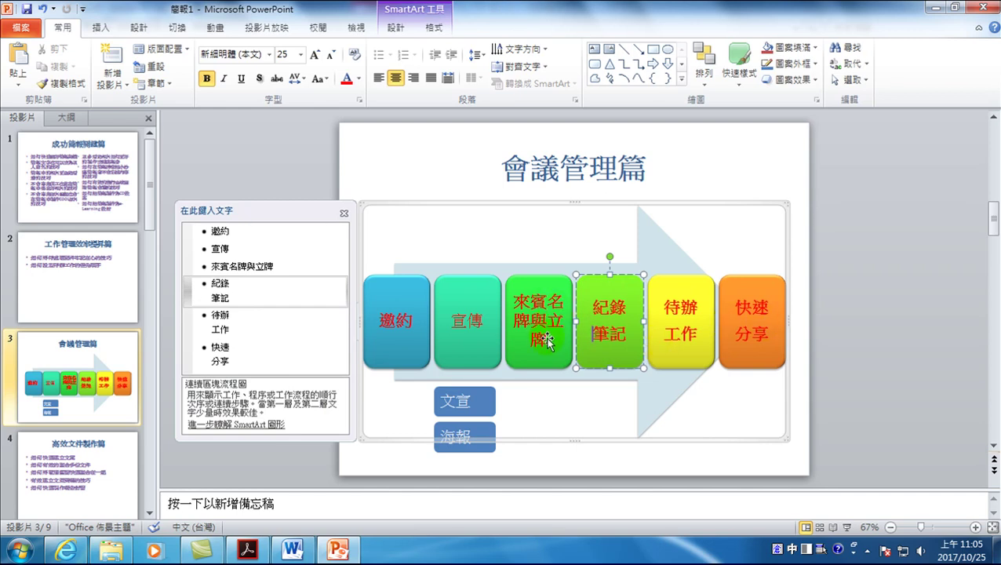
left_click(542, 339)
left_click_drag(542, 339, 512, 295)
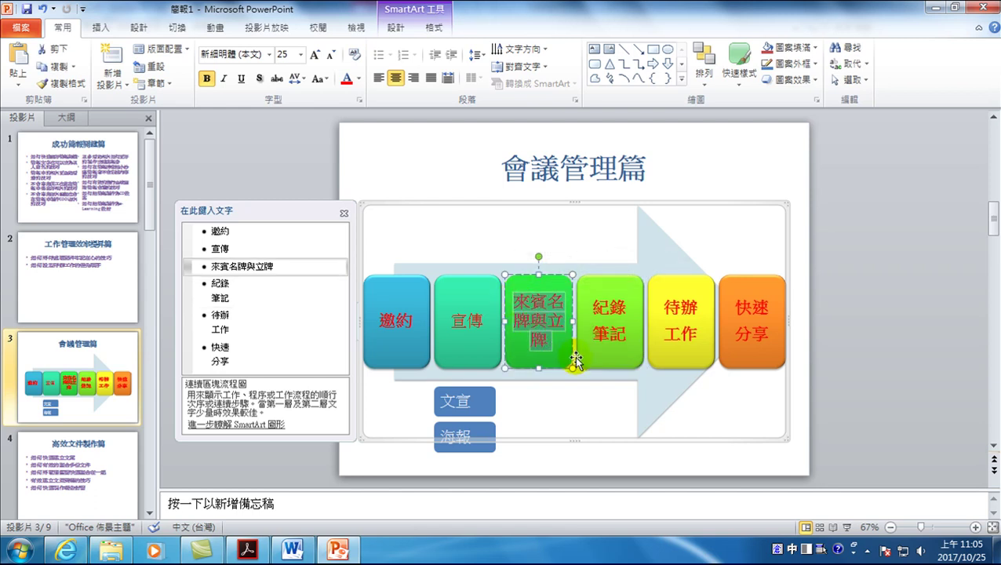
type("文件")
key("shift+Return")
key("BackSpace")
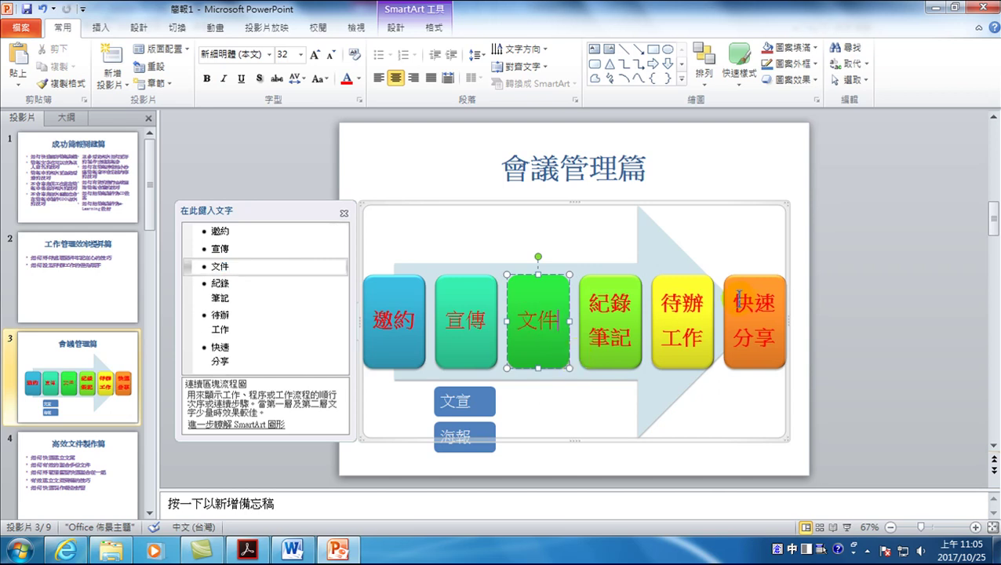
left_click(864, 246)
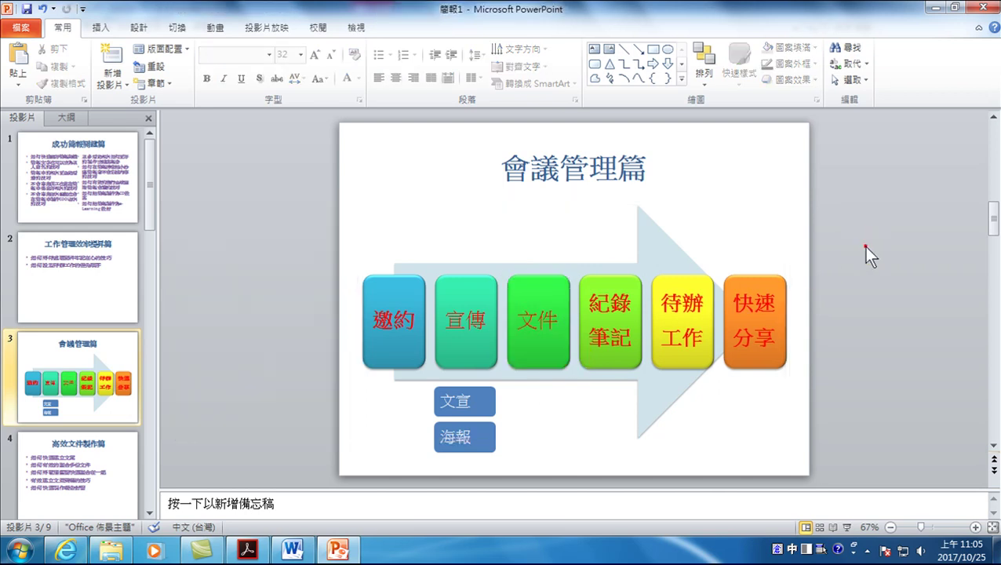
Position a small two-item list further right, beneath the 文件 step.
left_click(100, 29)
left_click(443, 406)
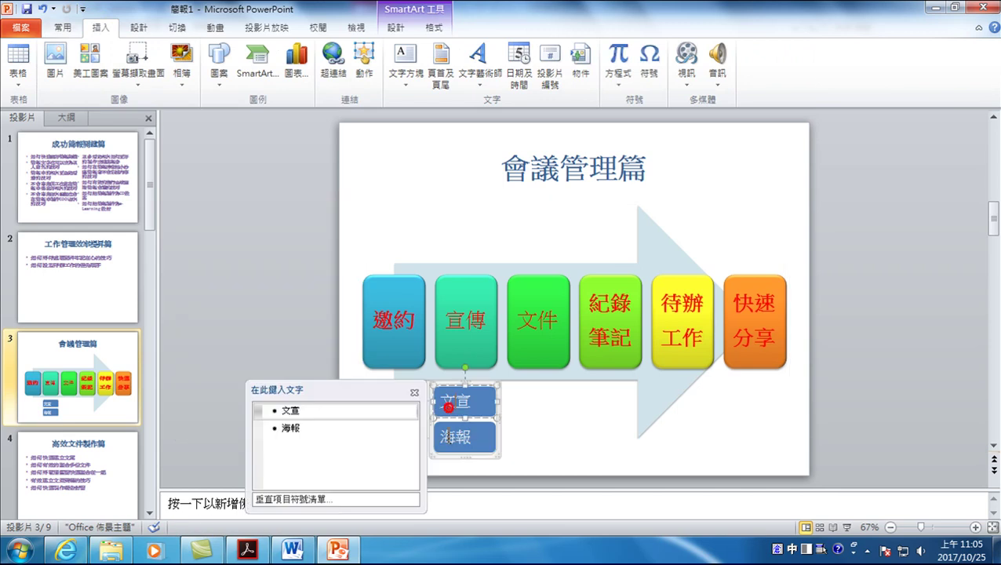
left_click(500, 440)
left_click_drag(500, 440, 573, 442)
Change that list's items from 文宣 / 海報 to 立牌 and 坐牌.
left_click(374, 414)
double_click(375, 414)
key("BackSpace")
type("立")
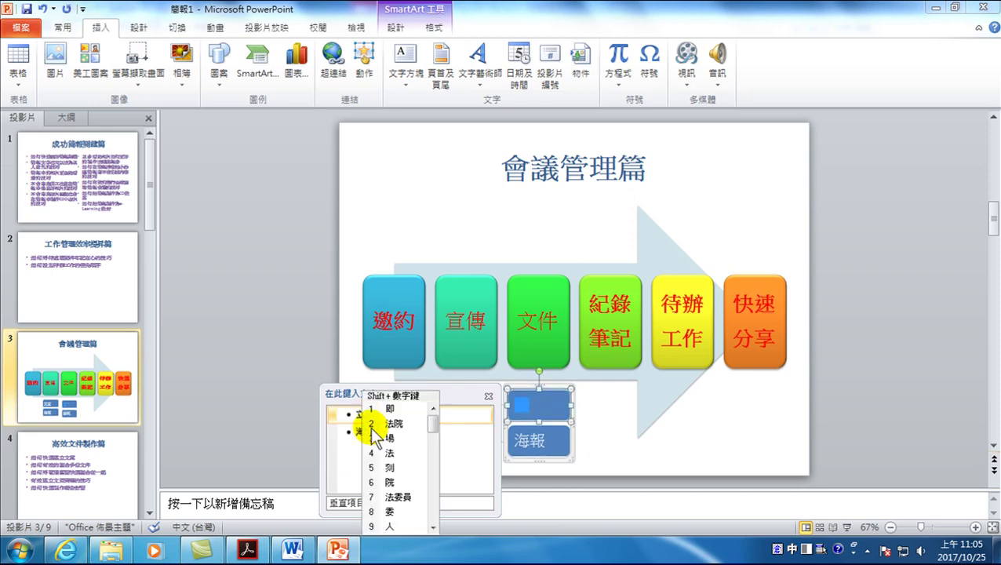
type("牌")
left_click(371, 429)
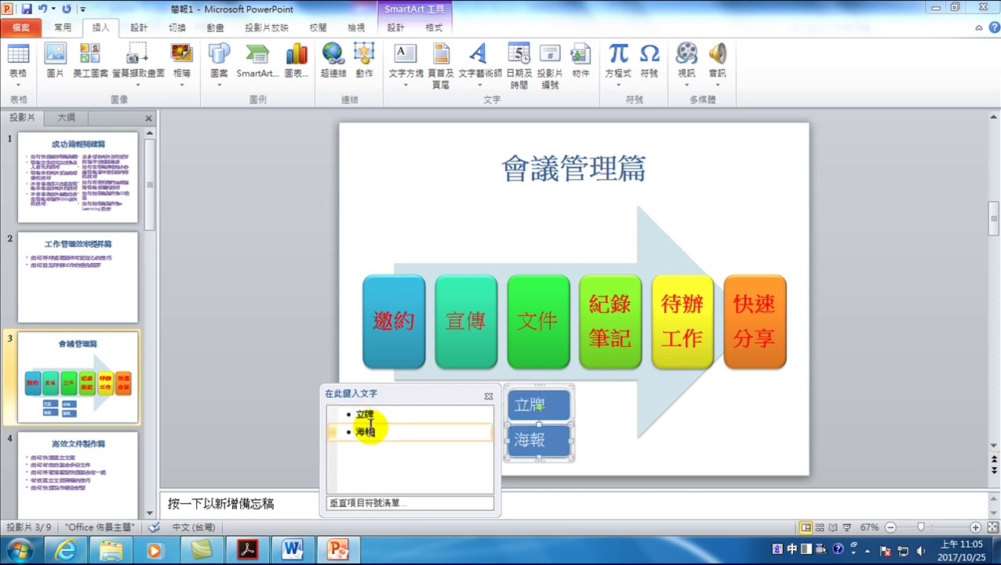
double_click(371, 431)
key("BackSpace")
type("ya")
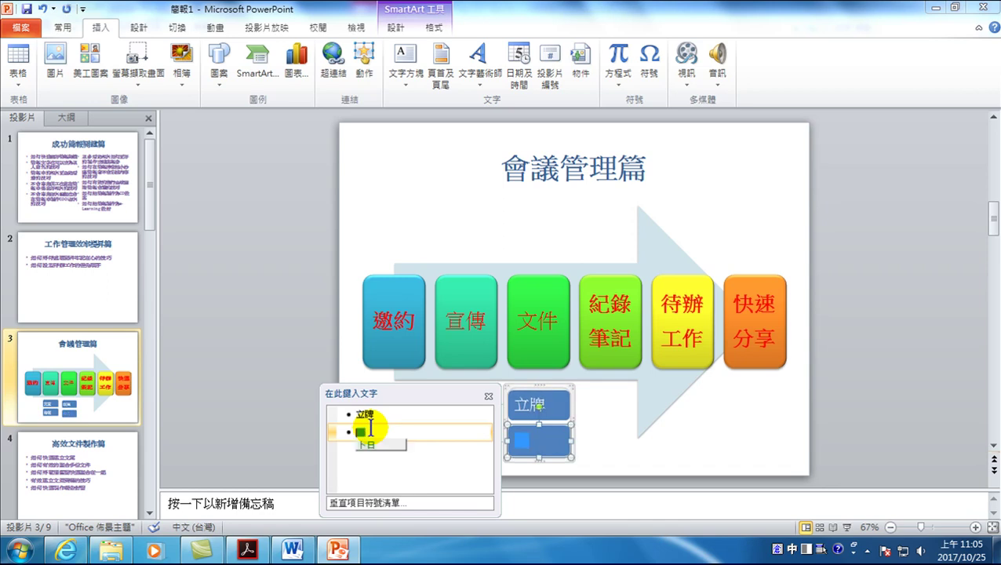
key("BackSpace")
type("o")
key("space")
type("llhhj")
key("space")
key("1")
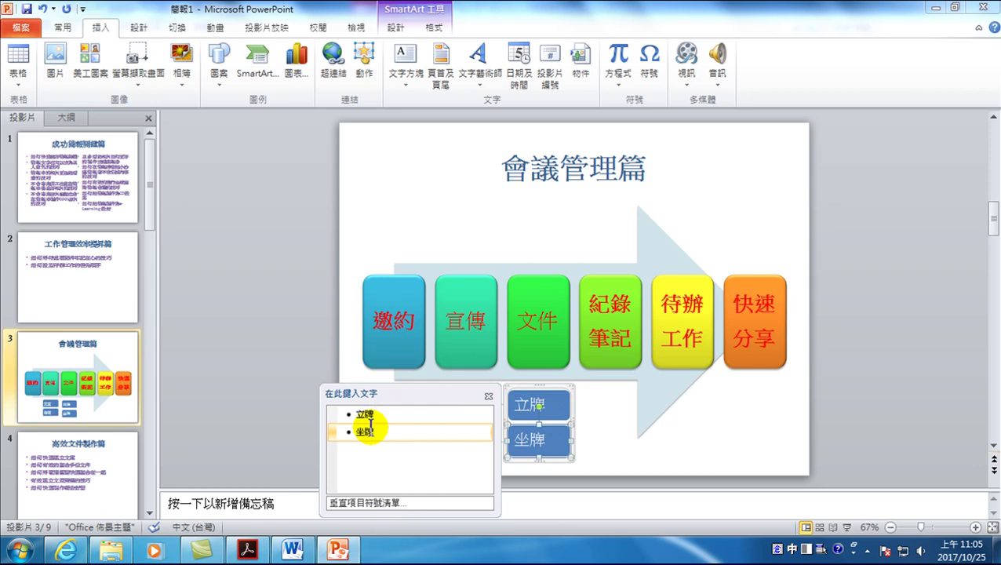
left_click(854, 335)
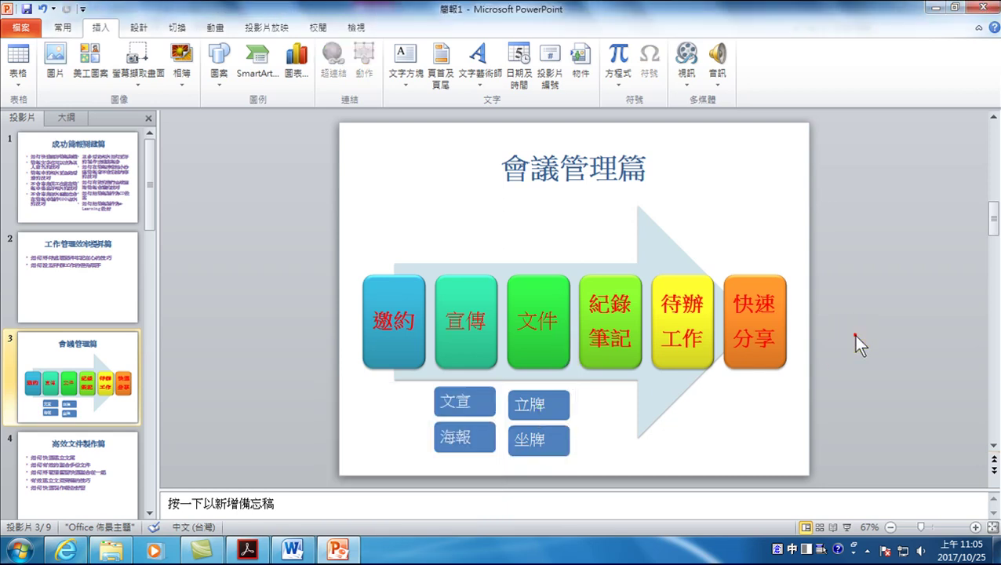
Select both the 立牌/坐牌 and 文宣/海報 lists together.
left_click(549, 408)
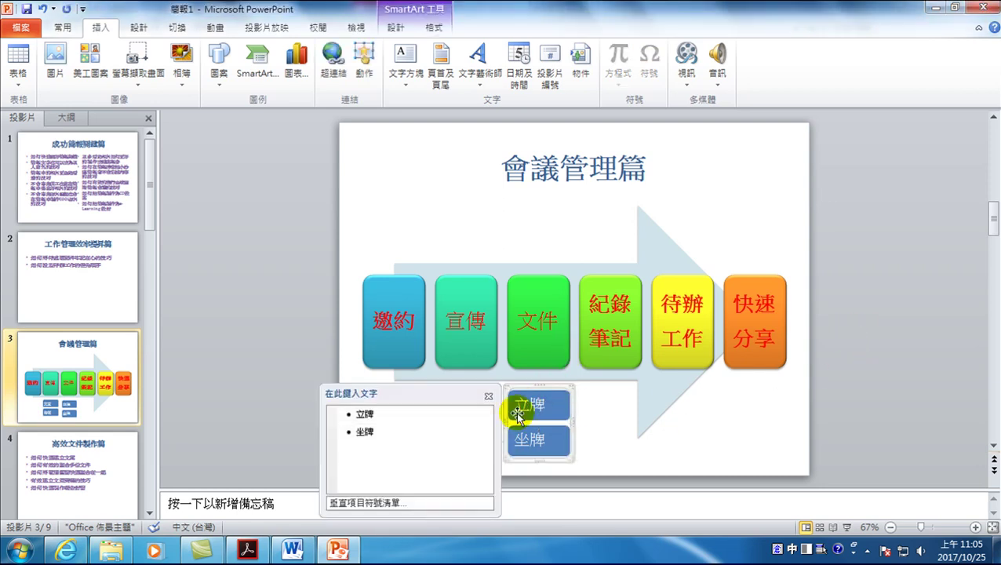
left_click(293, 345)
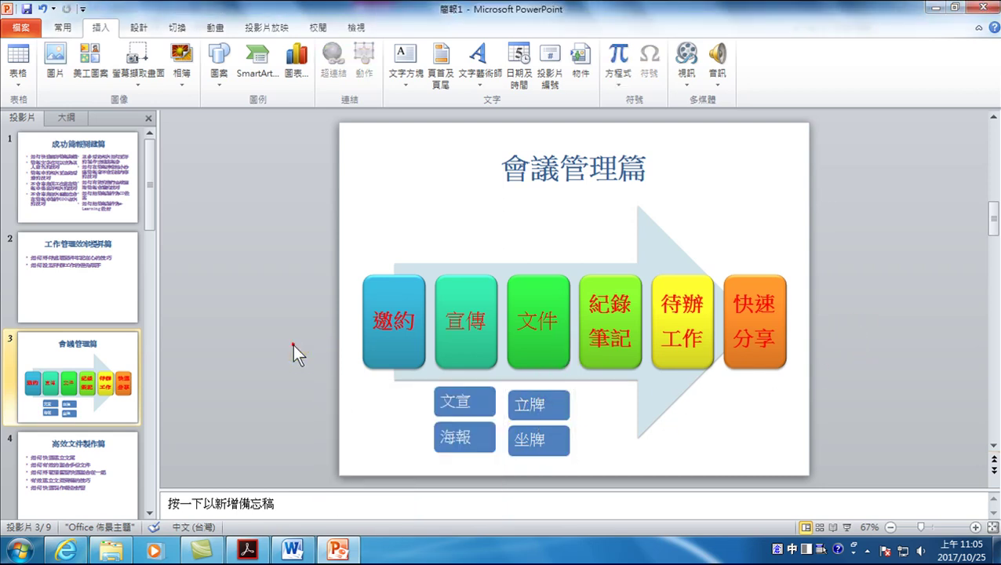
left_click(534, 396)
left_click(488, 393)
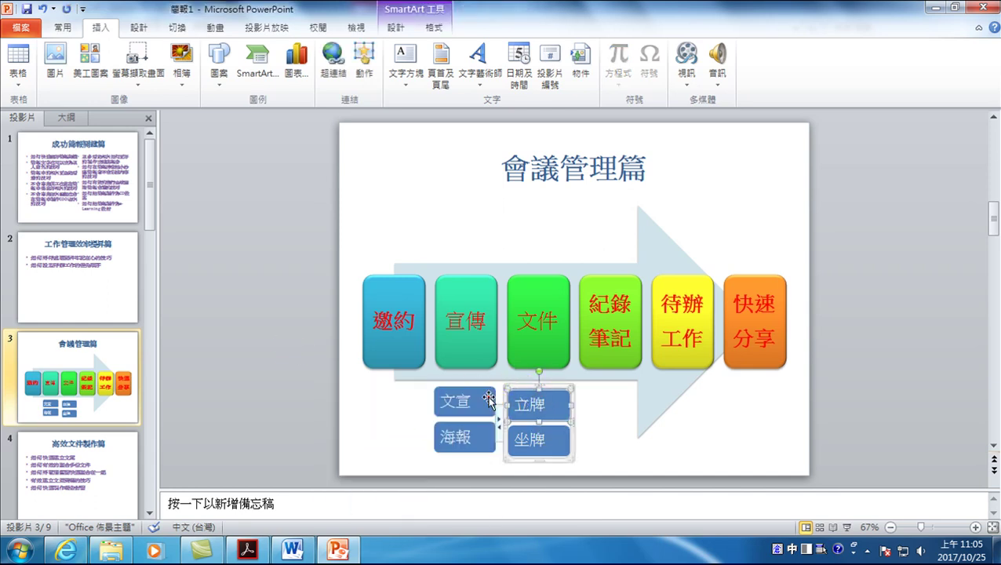
left_click(471, 390, "shift")
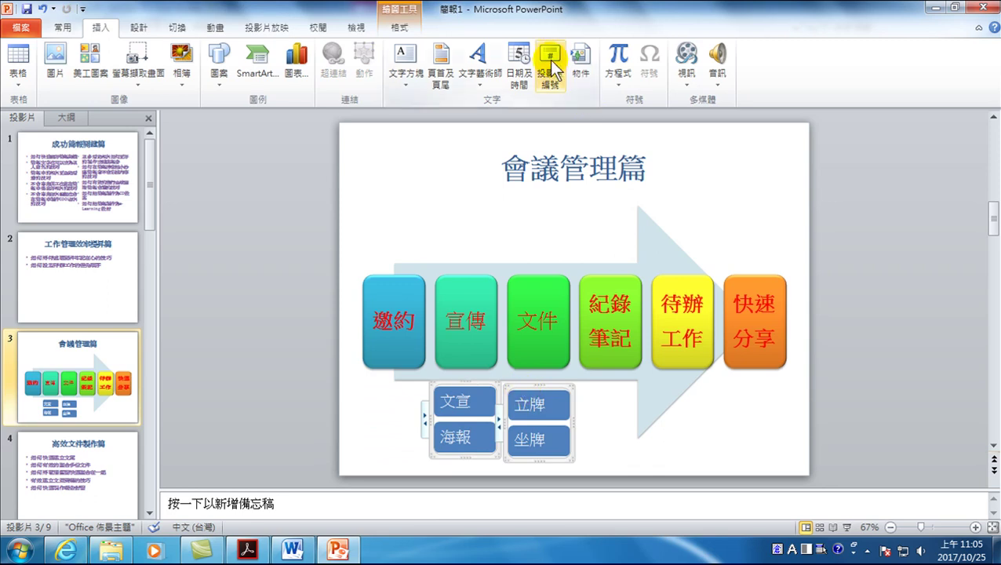
Align the two small SmartArt lists along their top edges.
left_click(400, 28)
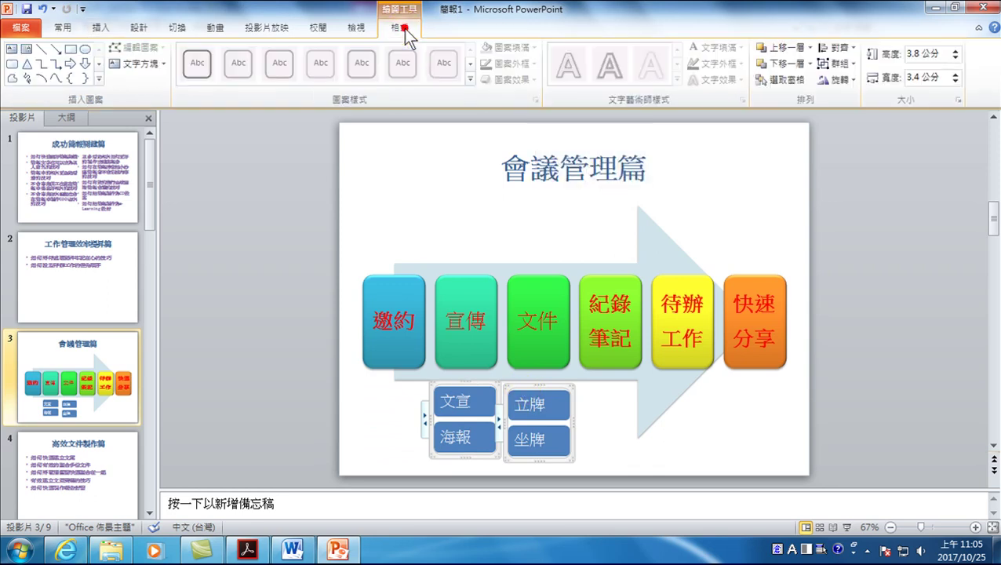
left_click(857, 49)
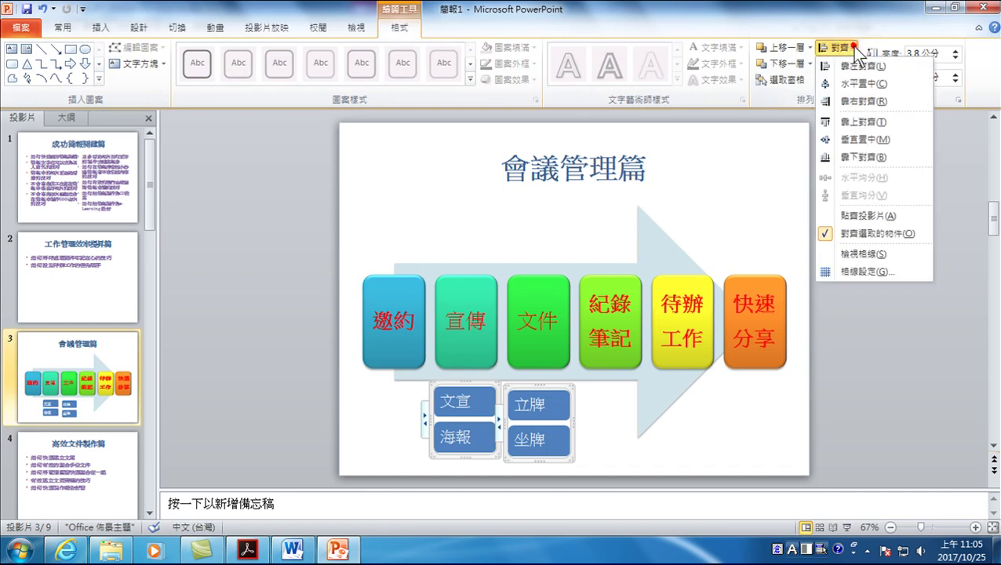
left_click(861, 122)
left_click(918, 329)
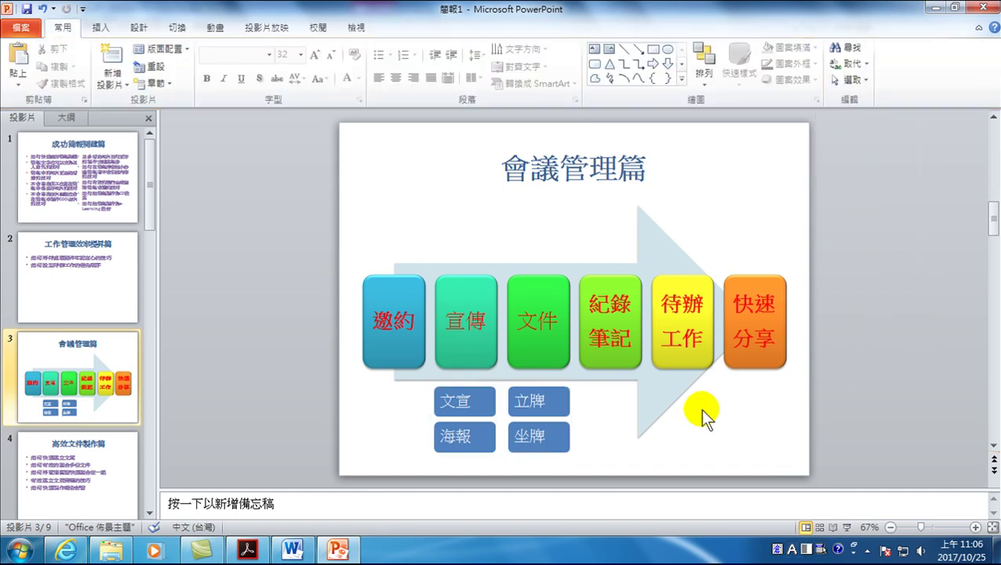
Recolour the 立牌/坐牌 list in a red and green colorful scheme with a light pastel style.
left_click(517, 399)
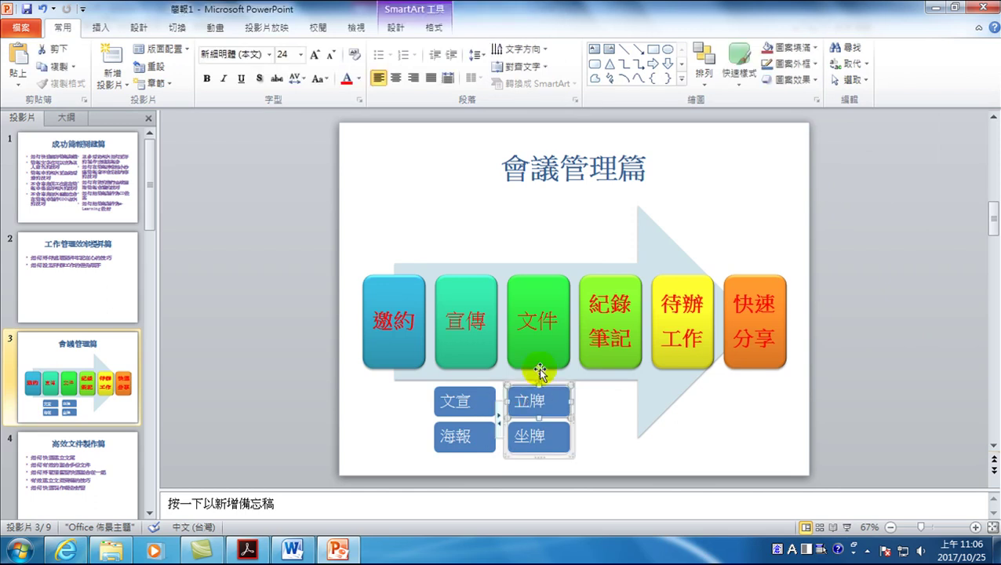
left_click(436, 28)
left_click(392, 27)
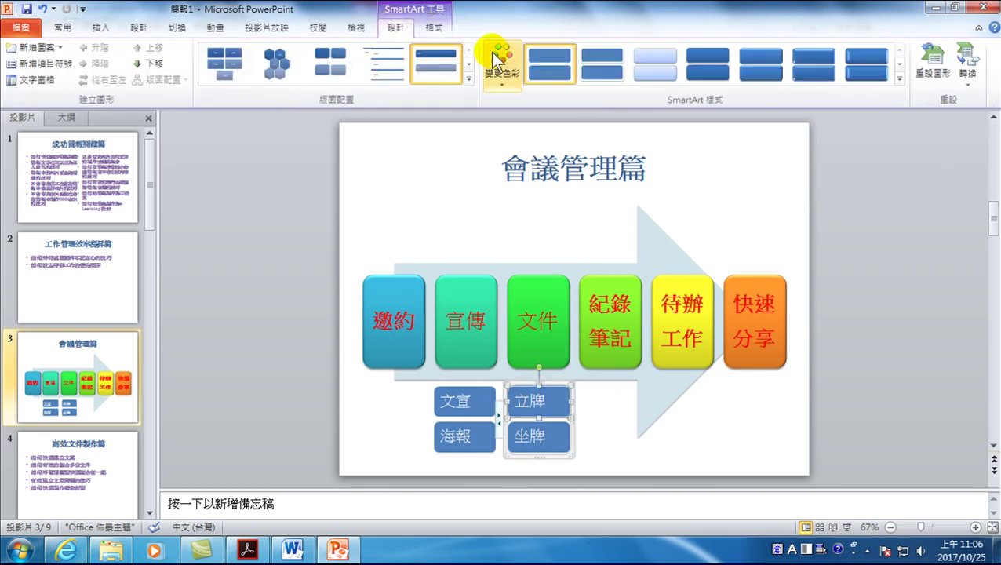
left_click(502, 63)
left_click(562, 180)
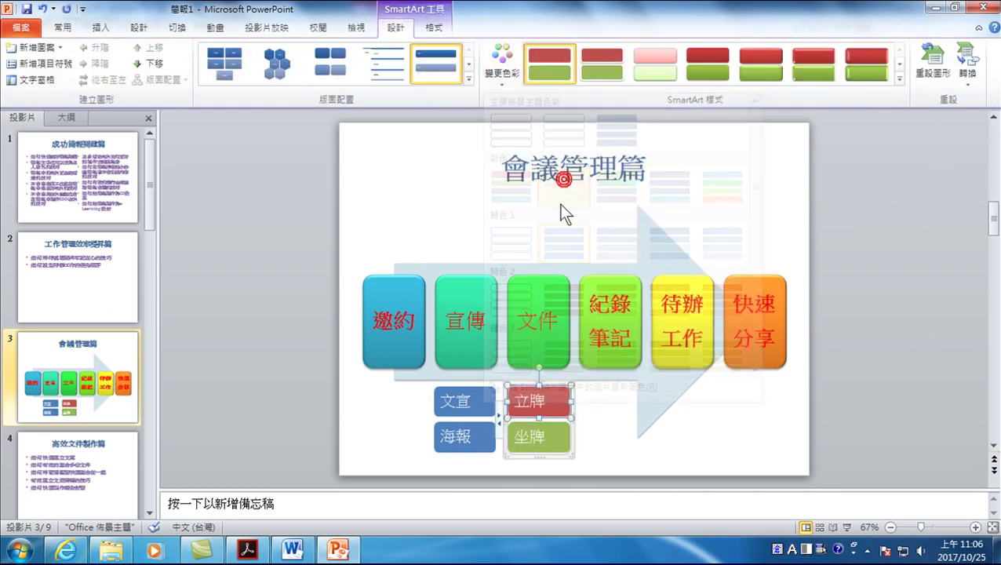
left_click(645, 61)
Recolour the 文宣/海報 list in the red and green colorful scheme.
left_click(462, 399)
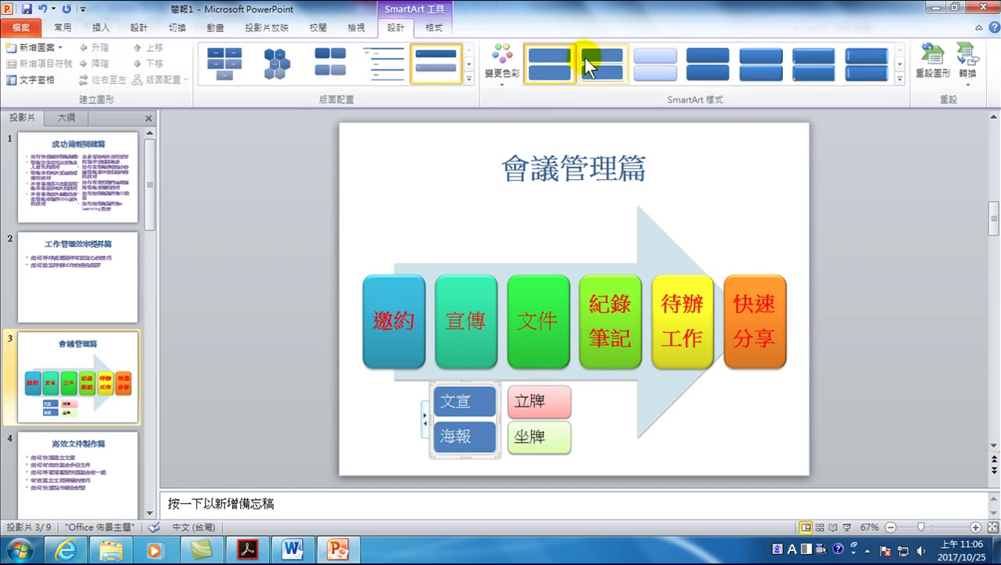
left_click(502, 57)
left_click(564, 188)
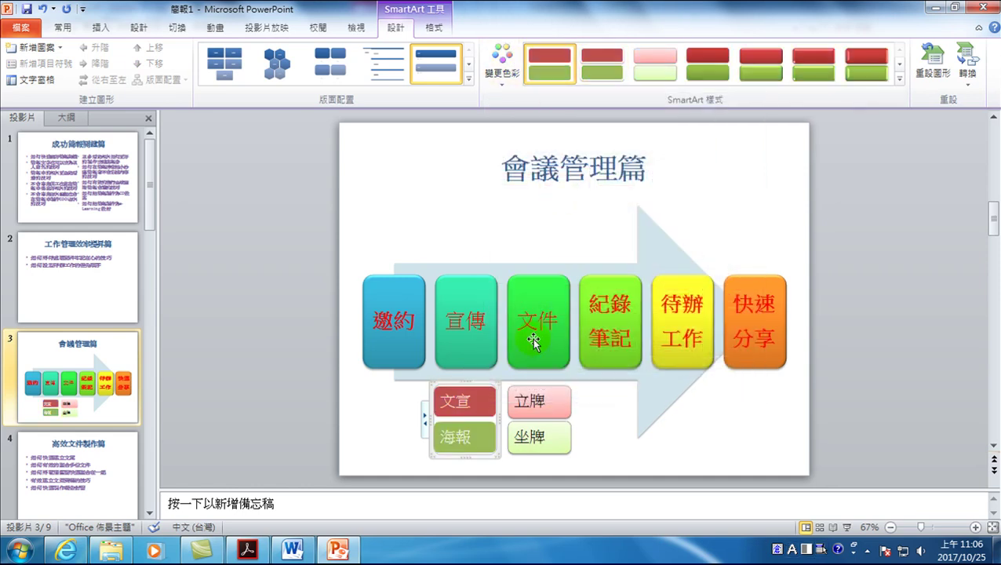
left_click(898, 329)
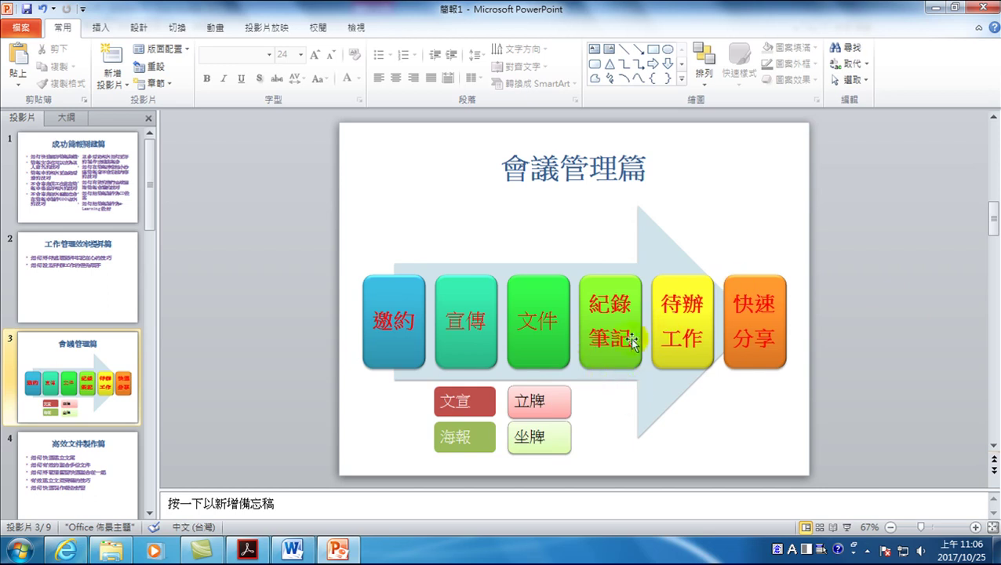
Nudge the arrow process graphic up the slide, three steps up and one back down.
left_click(680, 245)
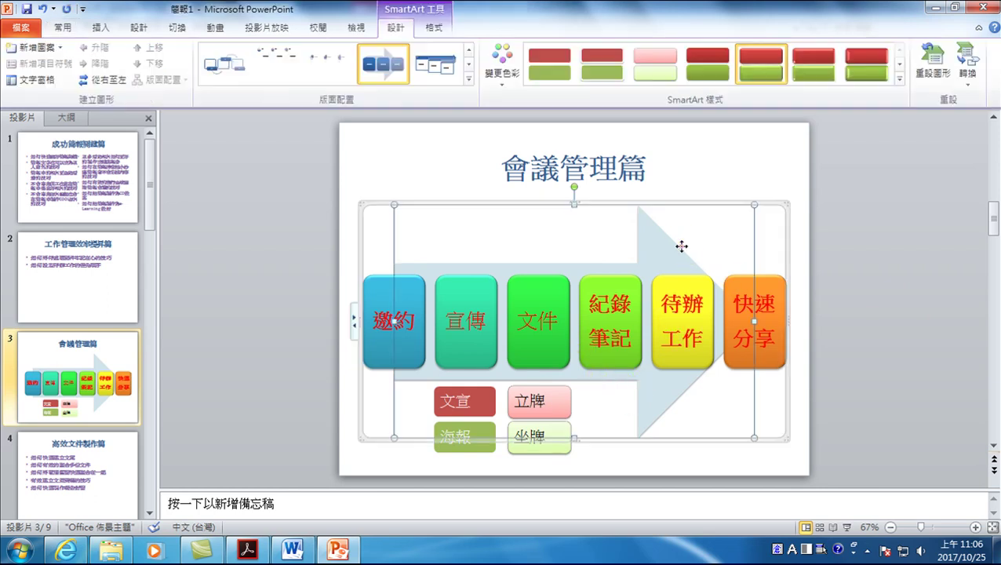
left_click(771, 200)
left_click(745, 233)
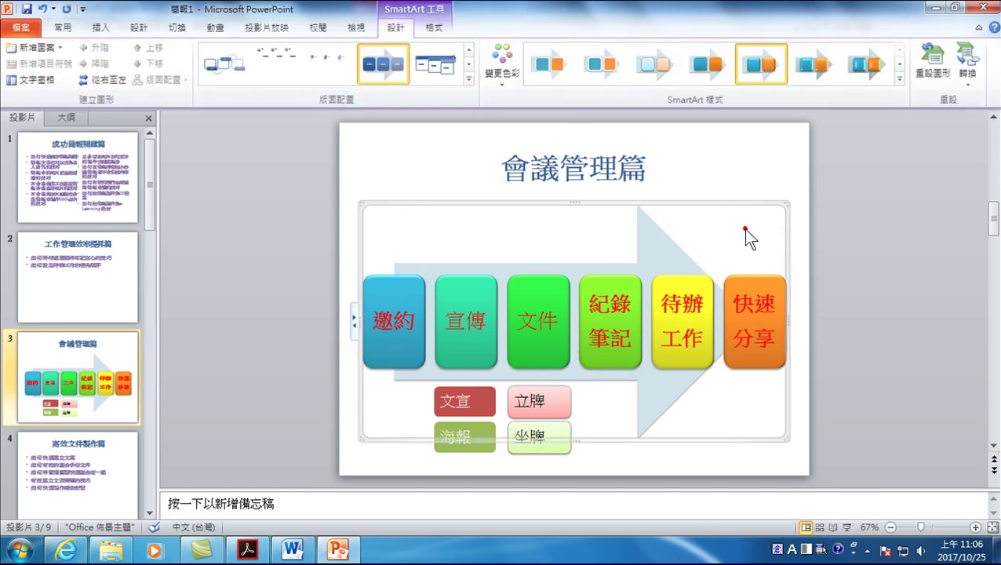
key("Up")
key("Up")
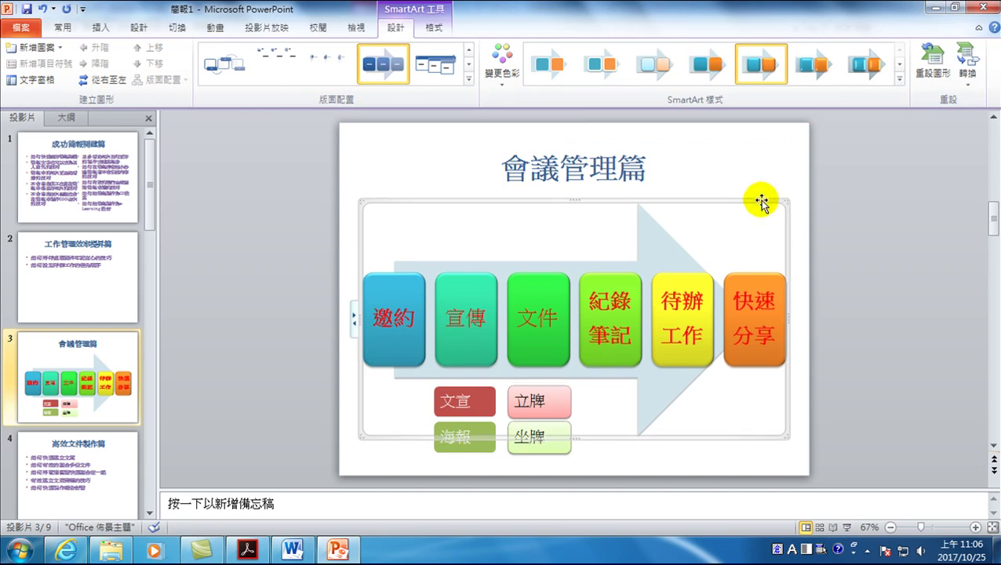
key("Up")
key("Up")
key("Up")
key("Up")
key("Up")
key("Up")
key("Up")
key("Up")
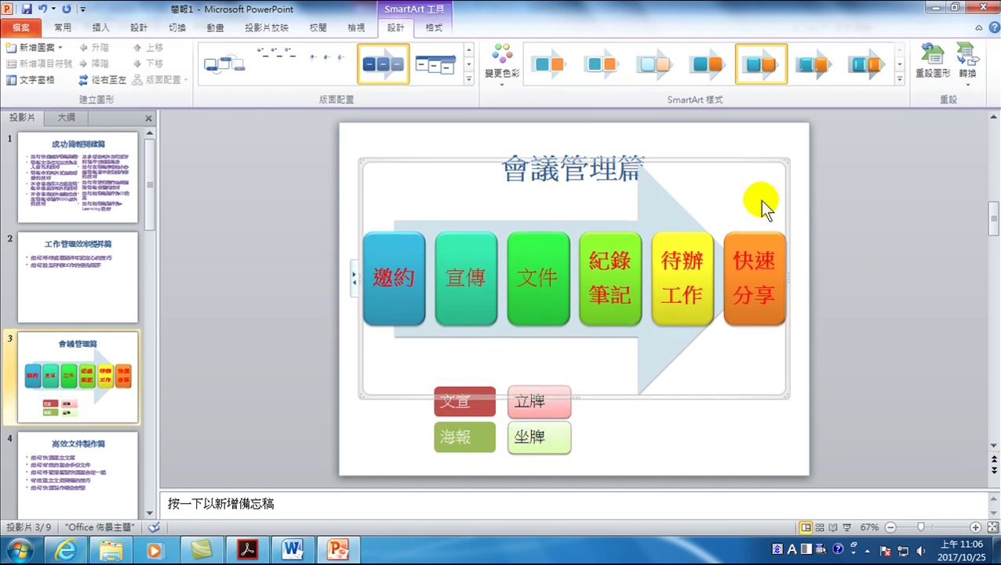
key("Up")
key("Up")
key("Up")
key("Up")
key("Up")
key("Down")
key("Down")
key("Down")
key("Down")
key("Down")
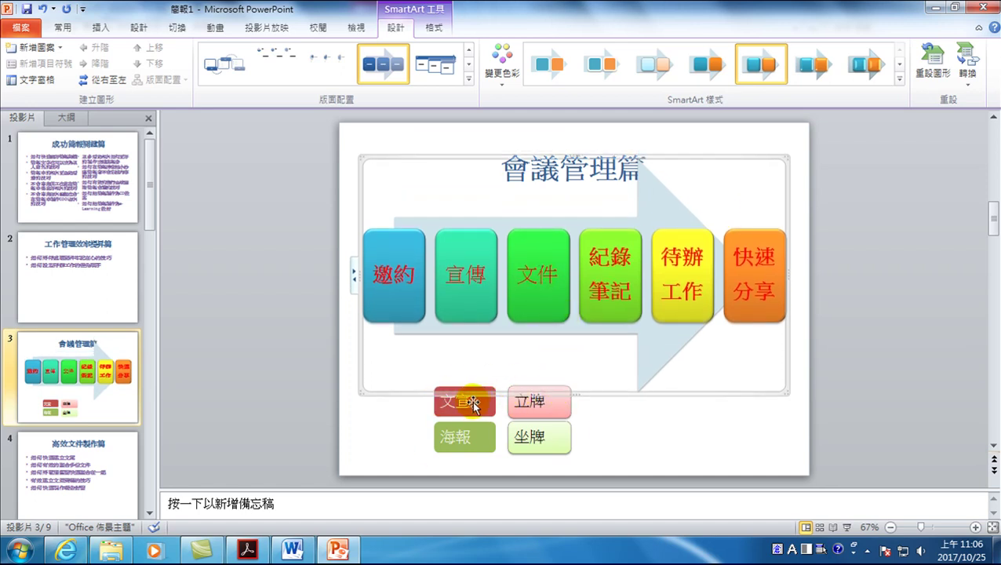
left_click(863, 322)
Move both small lists up two nudges, just beneath the arrow steps.
left_click(552, 423)
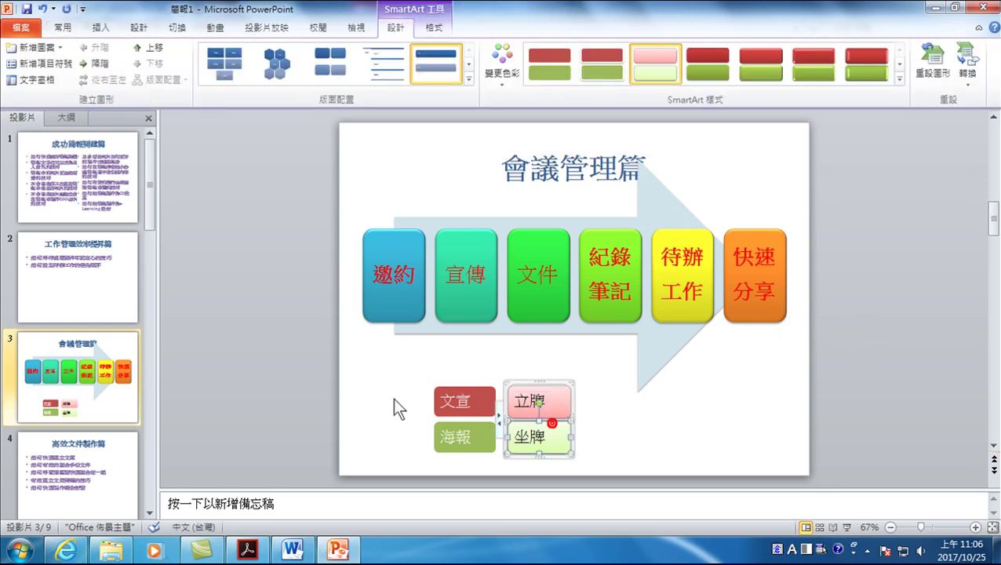
left_click_drag(331, 354, 586, 472)
key("Up")
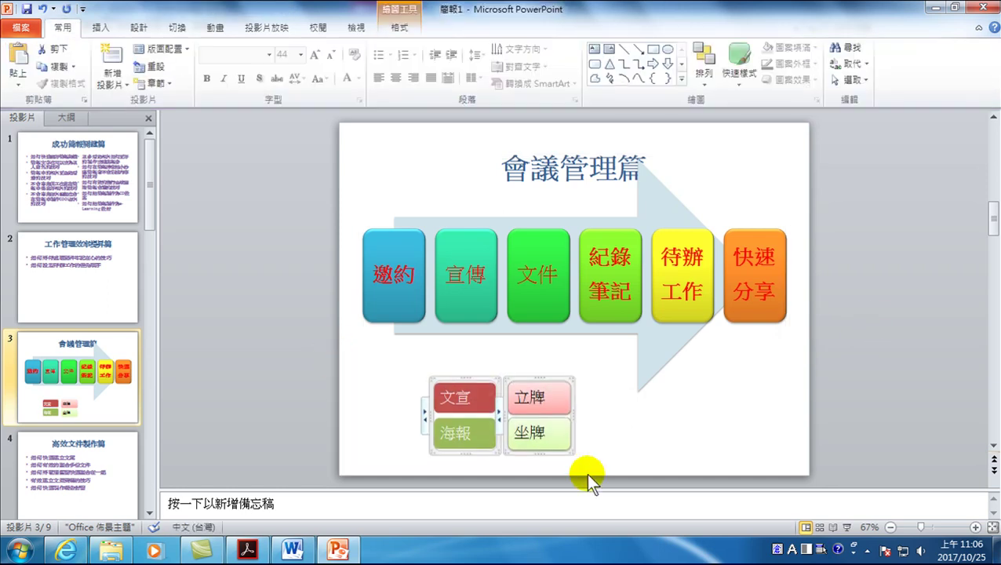
key("Up")
key("Up")
key("Up")
key("Up")
key("Up")
key("Up")
key("Up")
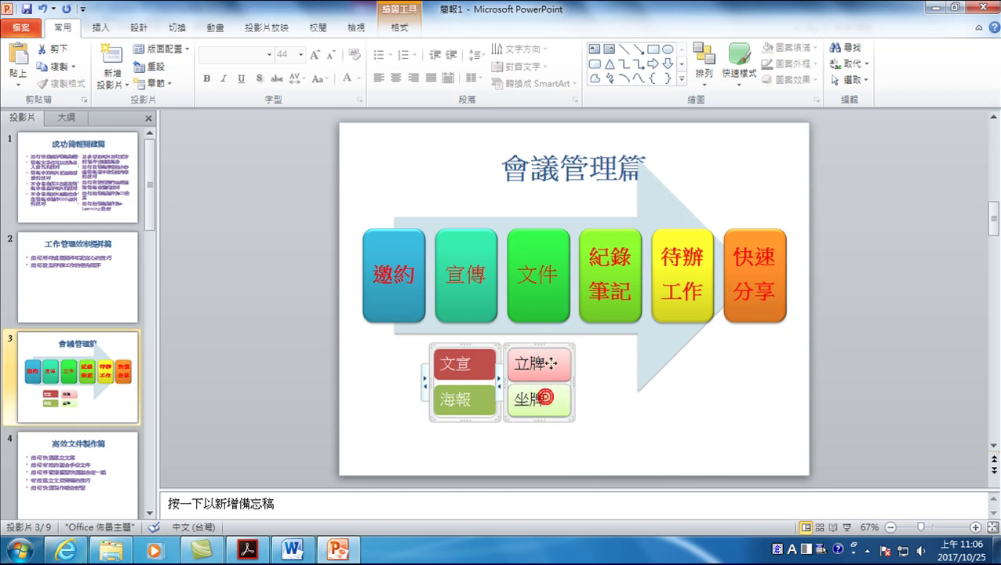
left_click(557, 431)
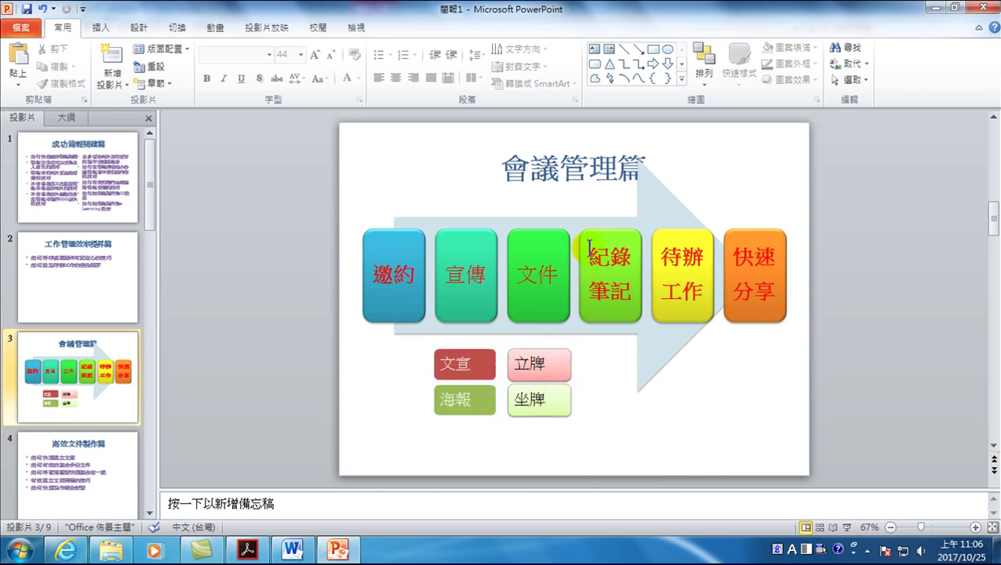
Select the 會議管理篇 title behind the SmartArt and move it to the upper-left.
left_click(556, 167)
left_click(576, 147)
left_click(572, 161)
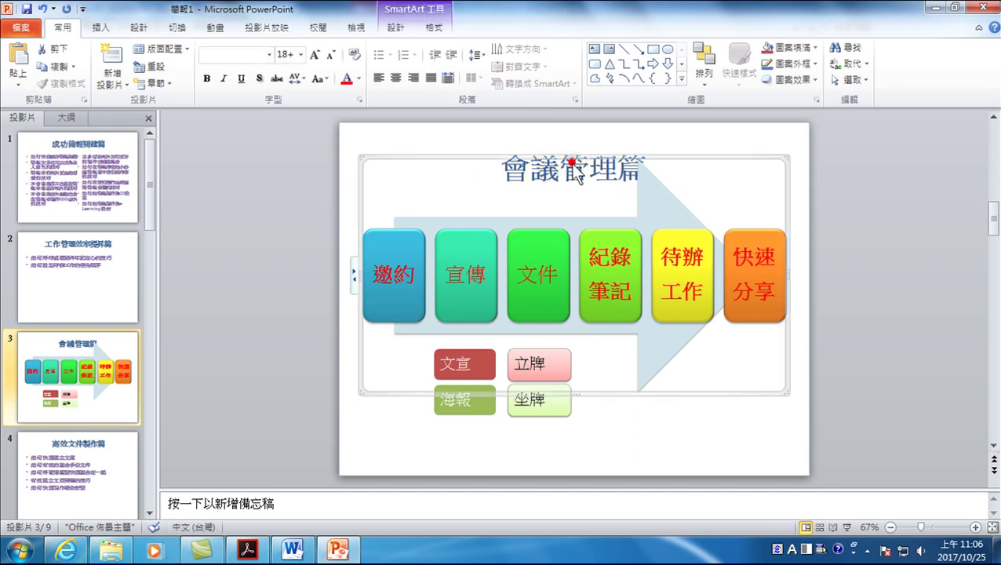
left_click_drag(311, 113, 872, 219)
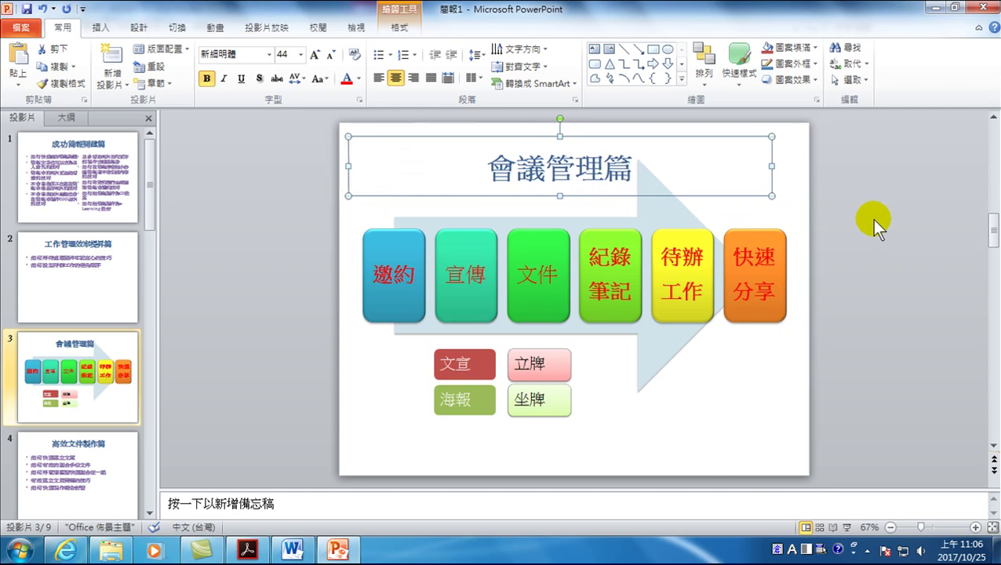
key("Left")
key("Left")
key("Left")
key("Left")
key("Left")
key("Left")
key("Left")
left_click(893, 226)
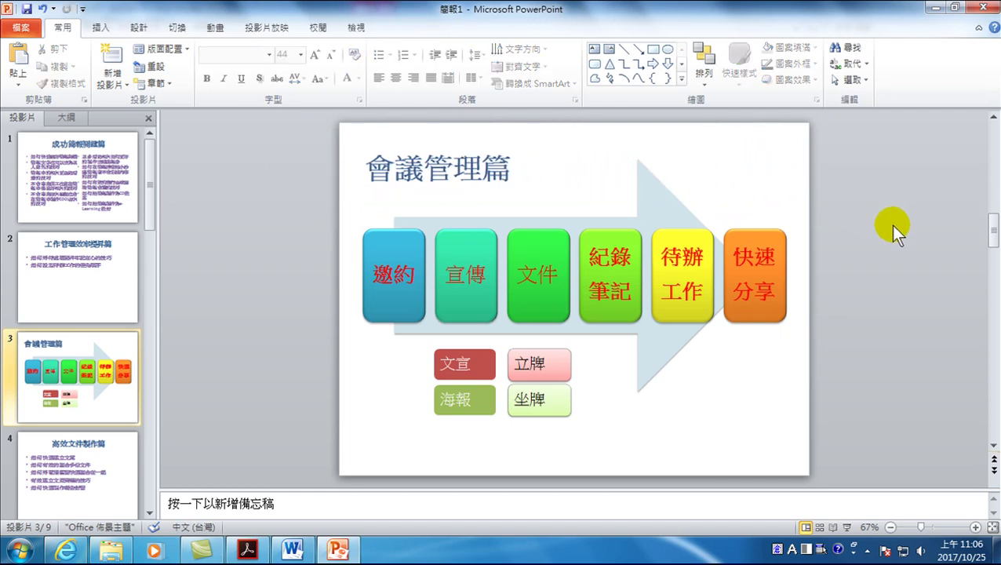